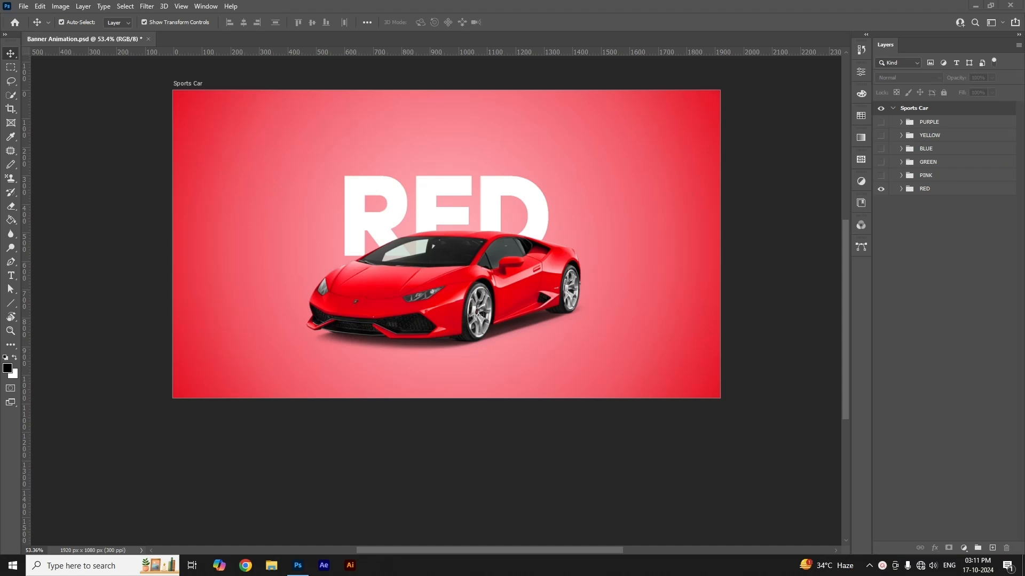
Preview the PINK, GREEN, BLUE, YELLOW and PURPLE groups one by one, hide them again and collapse the Sports Car artboard
left_click(881, 176)
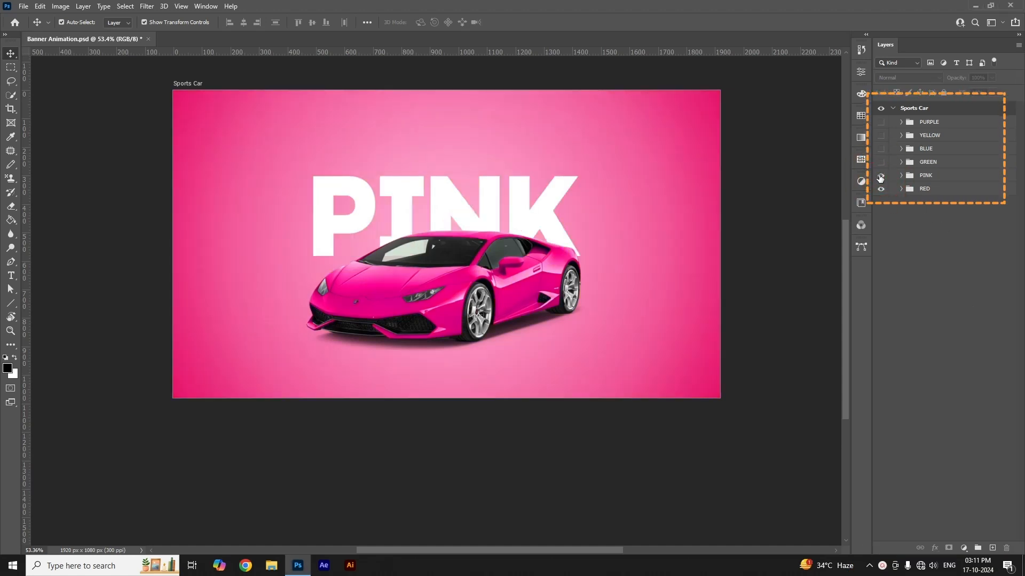
left_click(881, 163)
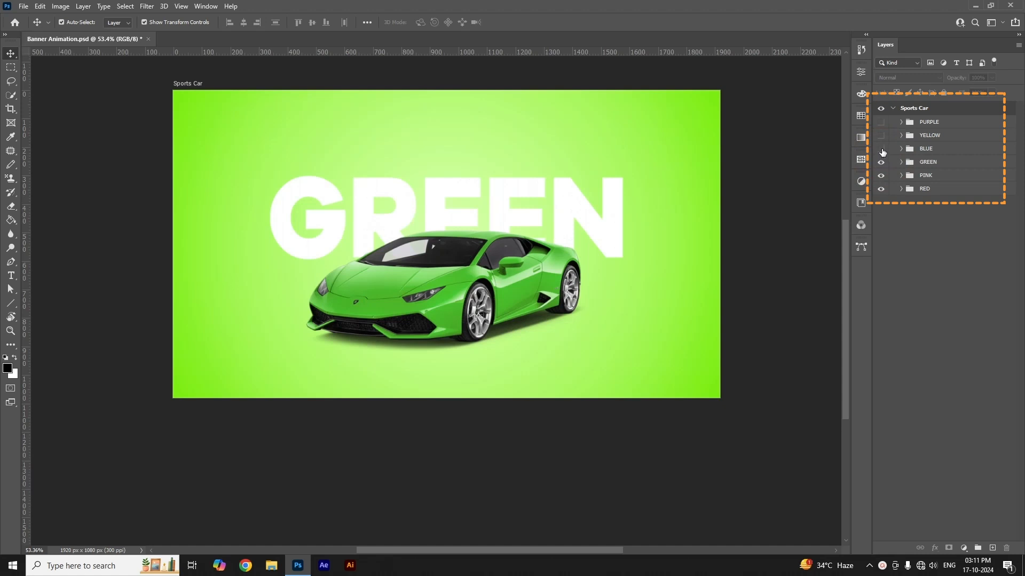
left_click(881, 149)
left_click(881, 136)
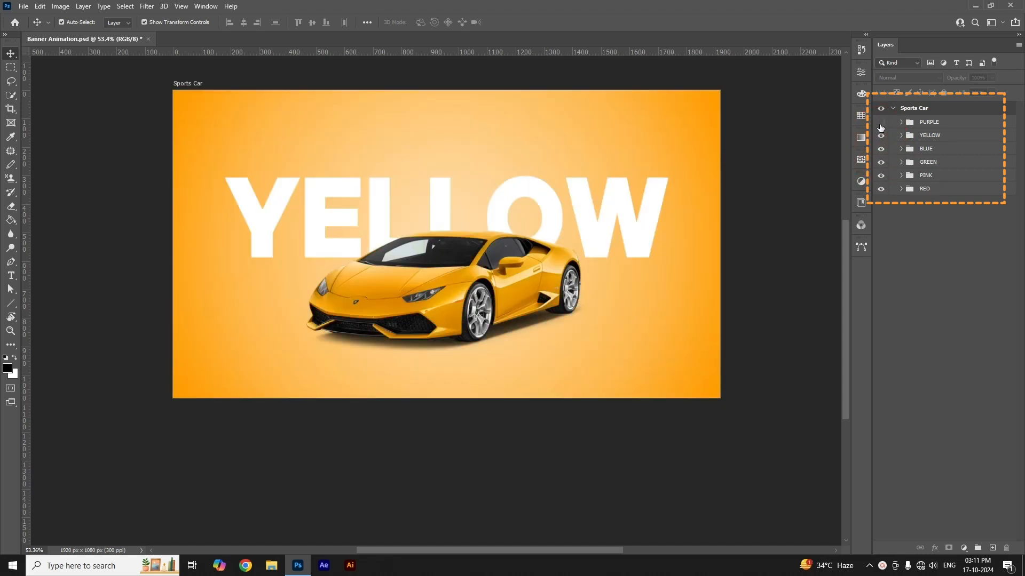
left_click(880, 123)
left_click_drag(881, 123, 881, 177)
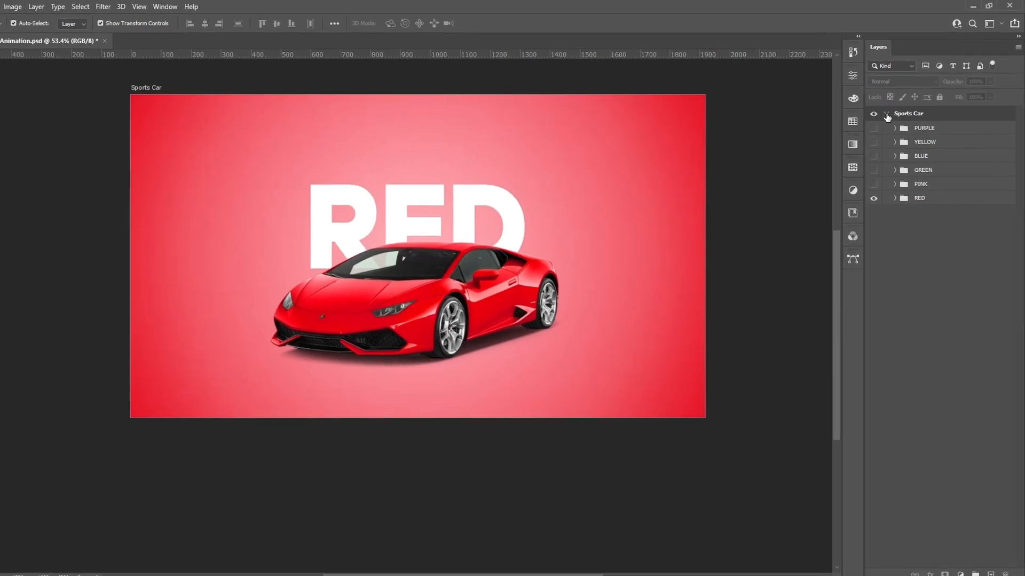
left_click(893, 108)
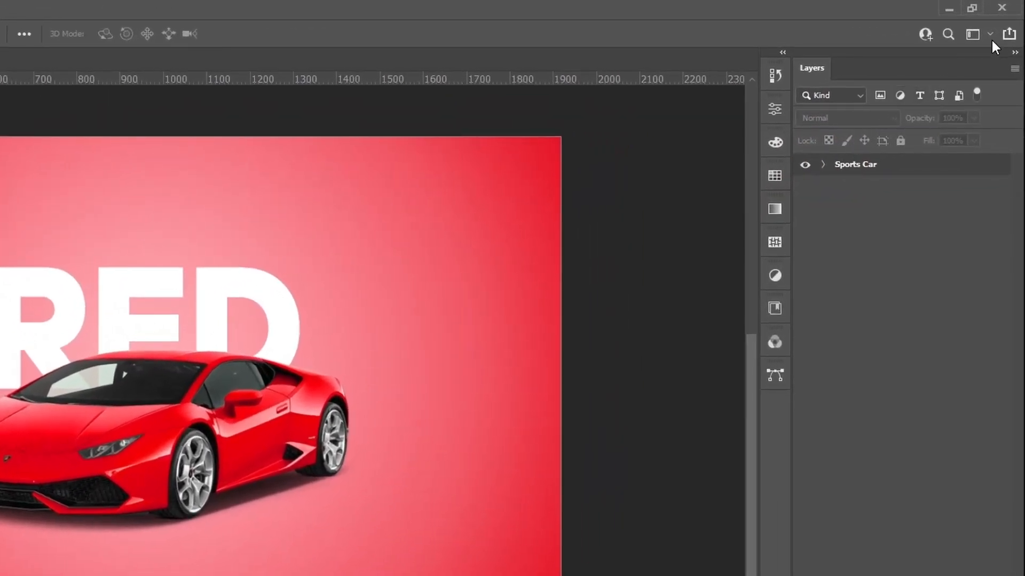
Keep the Essentials workspace and display the Timeline
left_click(991, 34)
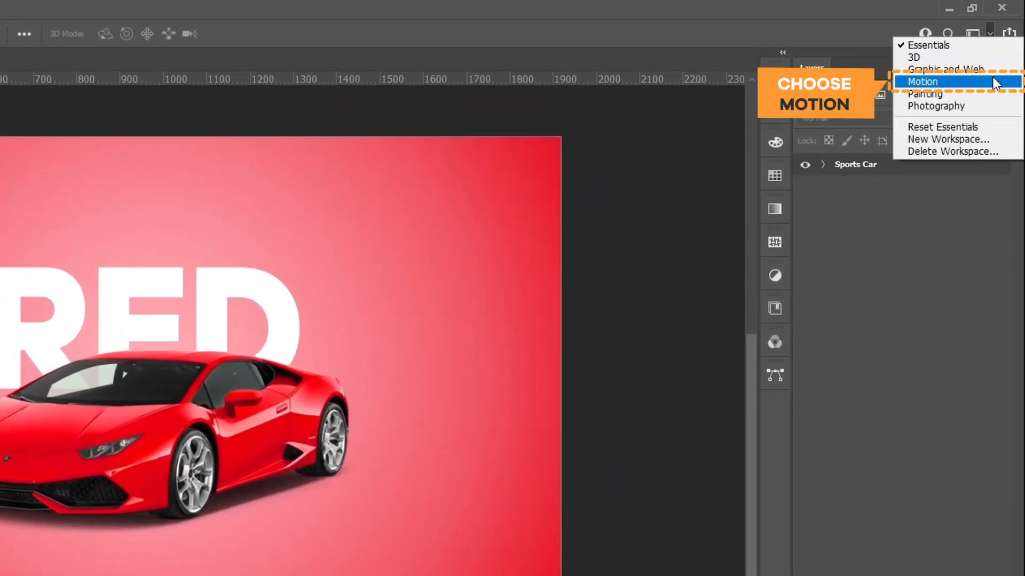
left_click(917, 45)
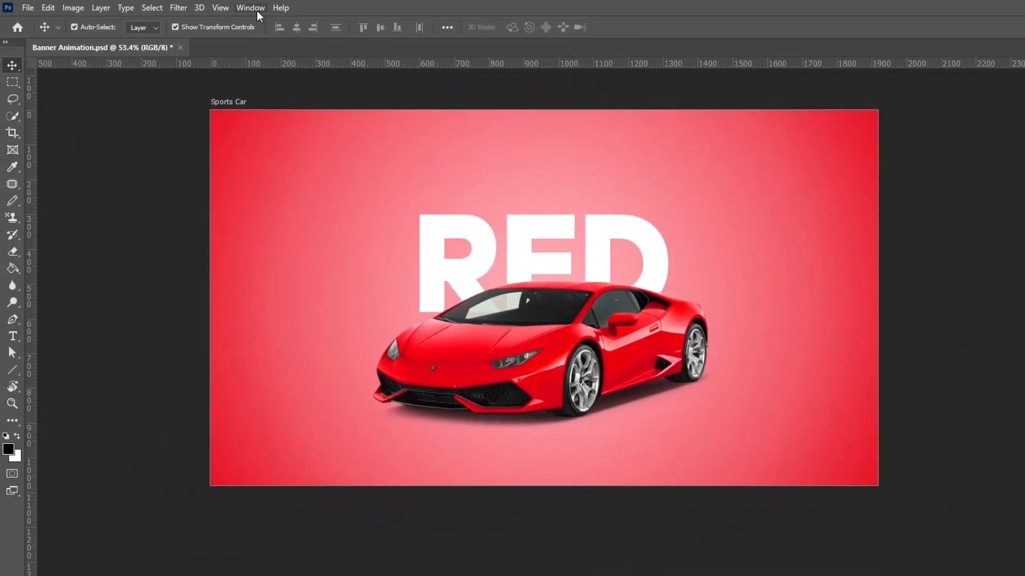
left_click(251, 8)
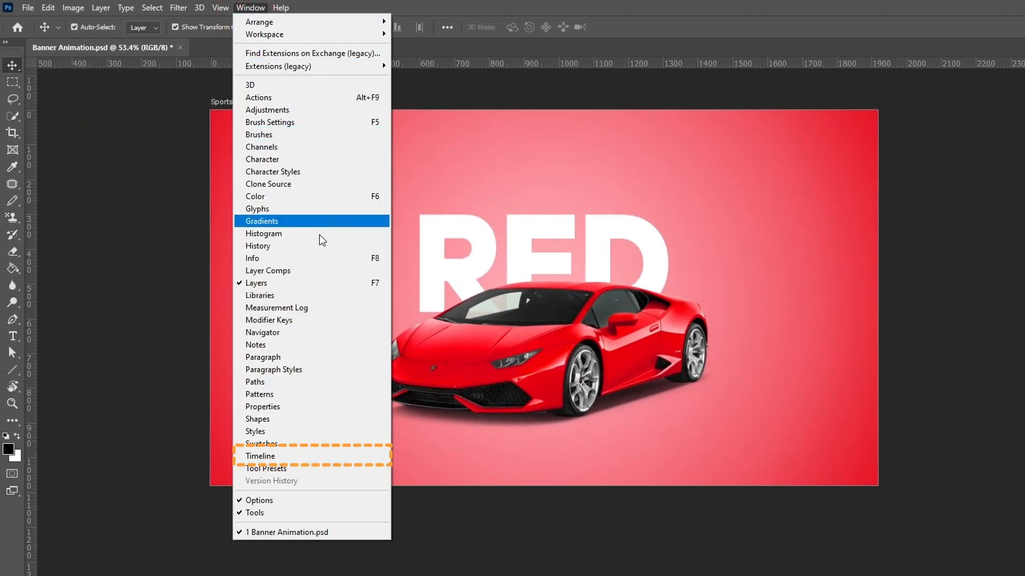
left_click(335, 455)
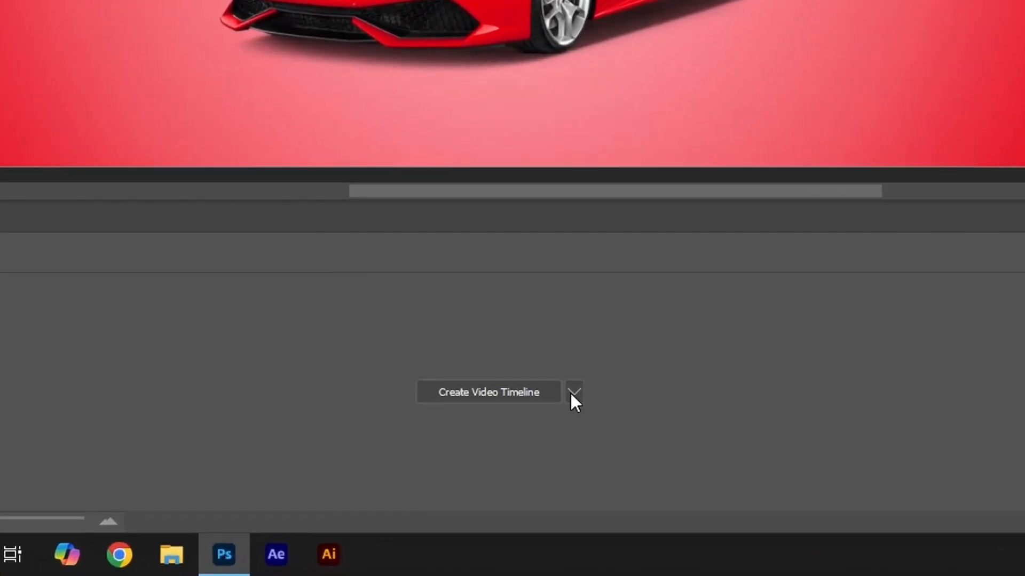
Create a video timeline for the banner document
left_click(573, 395)
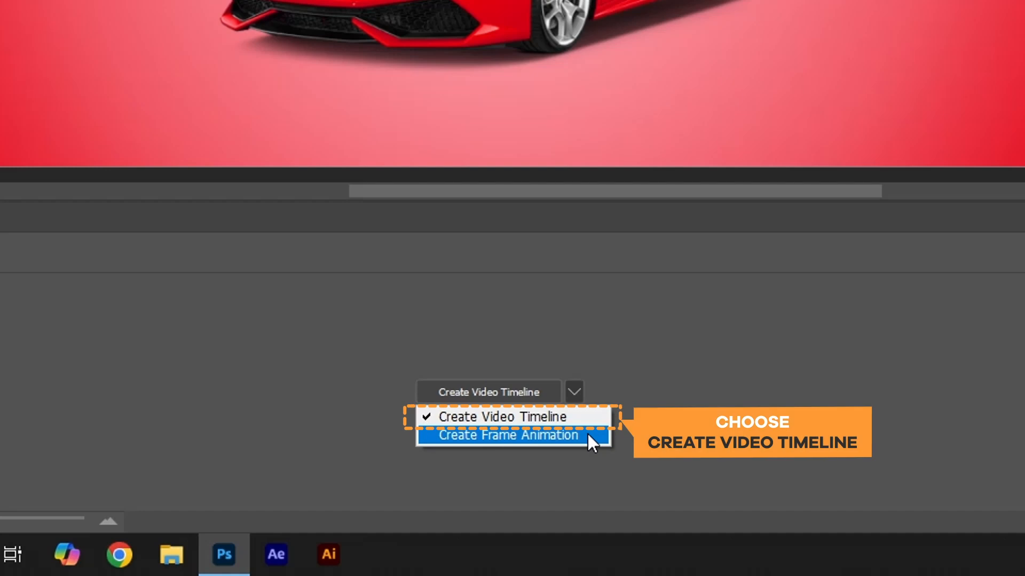
left_click(556, 419)
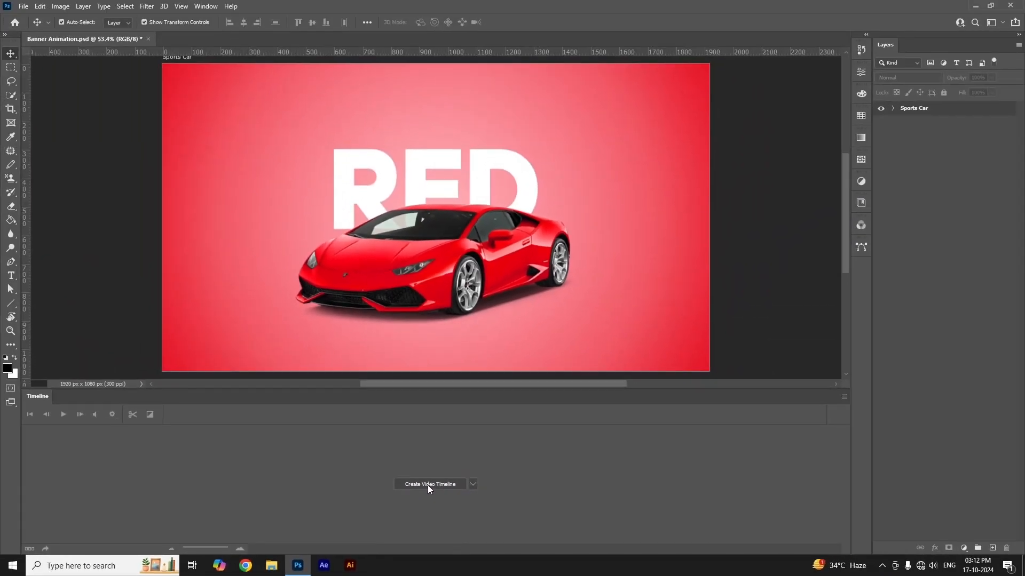
left_click(454, 448)
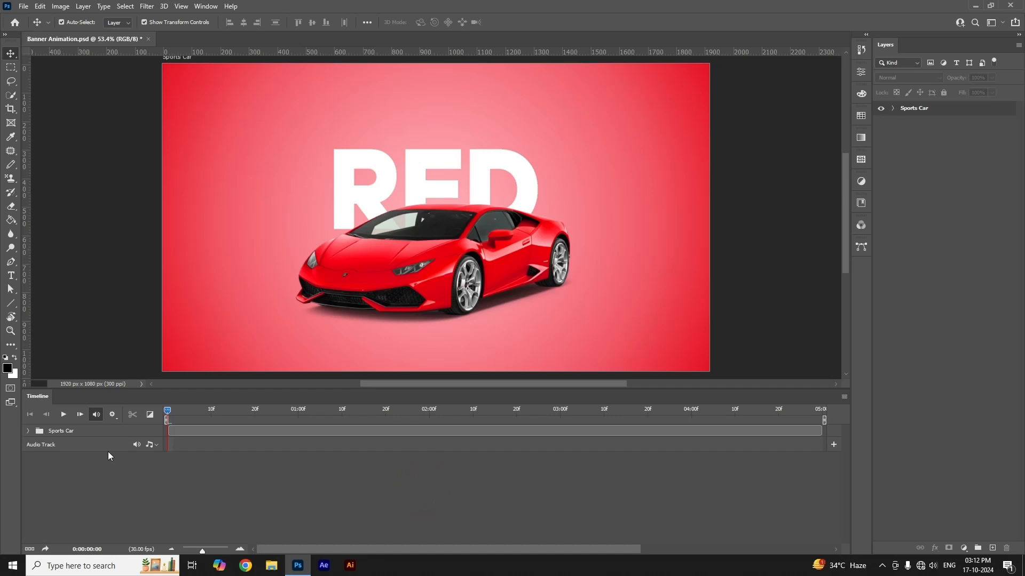
Expand the Sports Car artboard and its RED group in the timeline to reach the CAR, RED and BG tracks
left_click(29, 432)
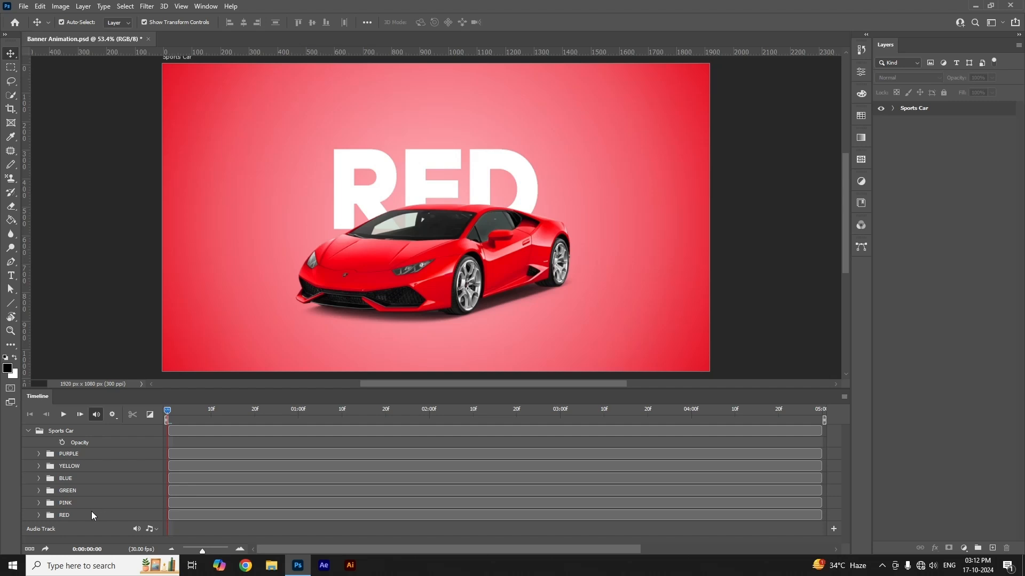
scroll(51, 514, "down", 1)
left_click(38, 515)
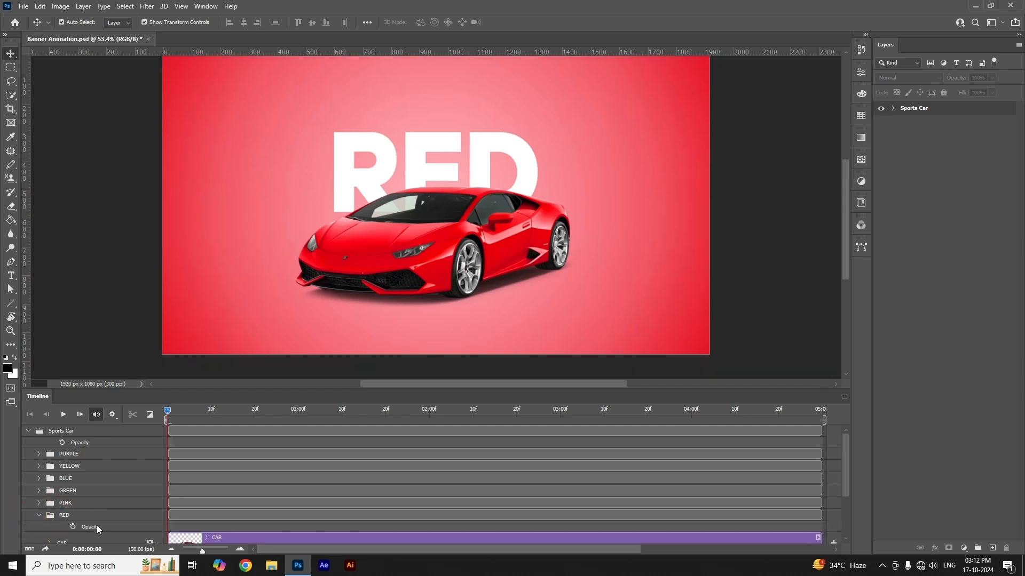
scroll(220, 527, "down", 3)
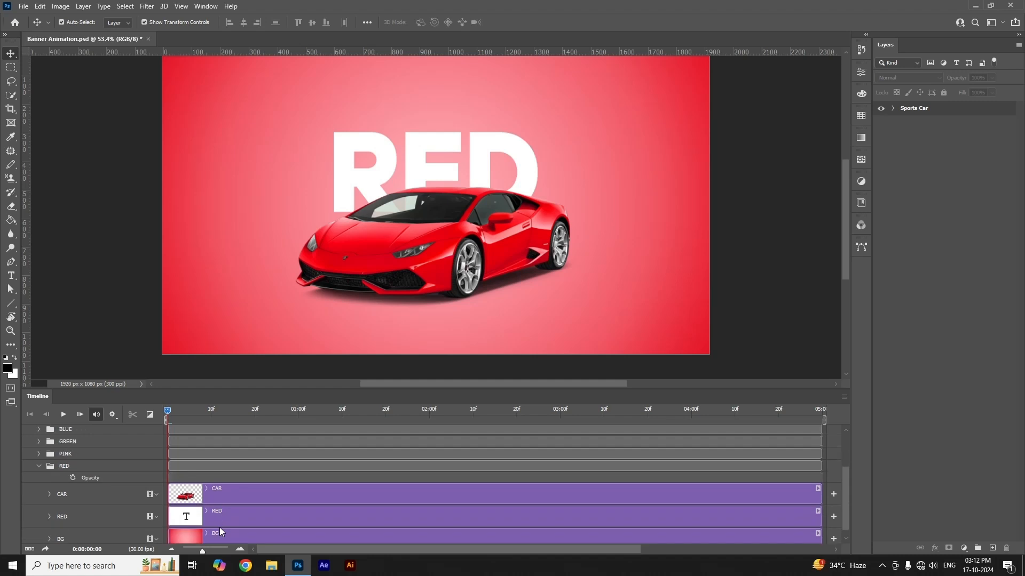
scroll(219, 527, "down", 1)
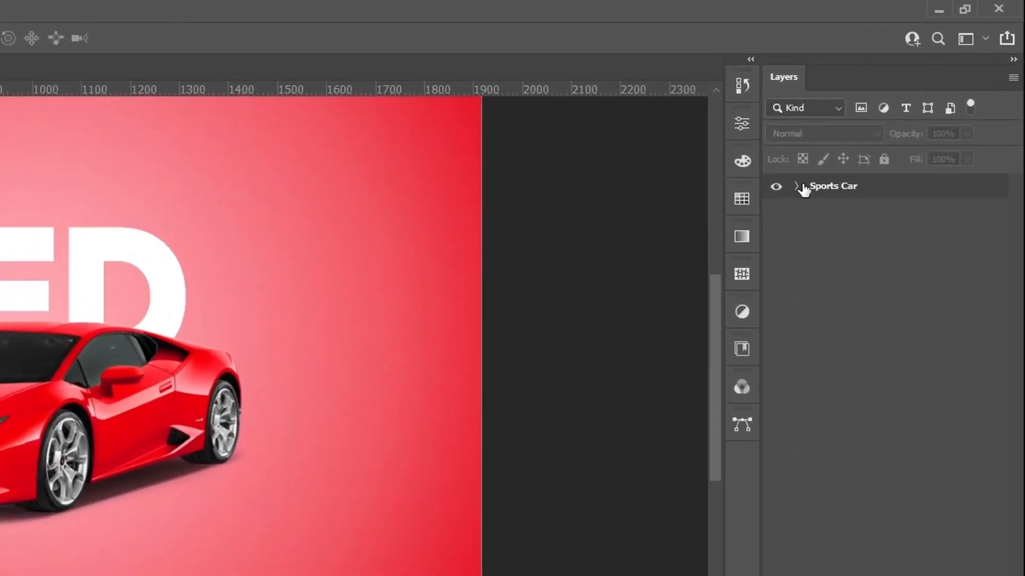
Expand the Sports Car artboard and RED group in the layer list and convert the BG layer to a smart object
left_click(897, 112)
left_click(796, 186)
left_click(811, 324)
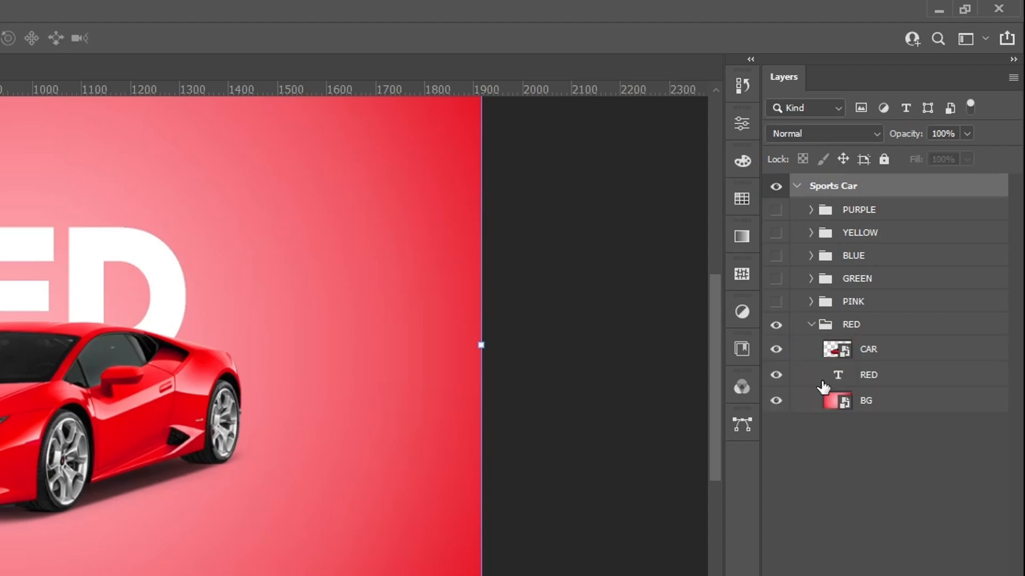
right_click(902, 405)
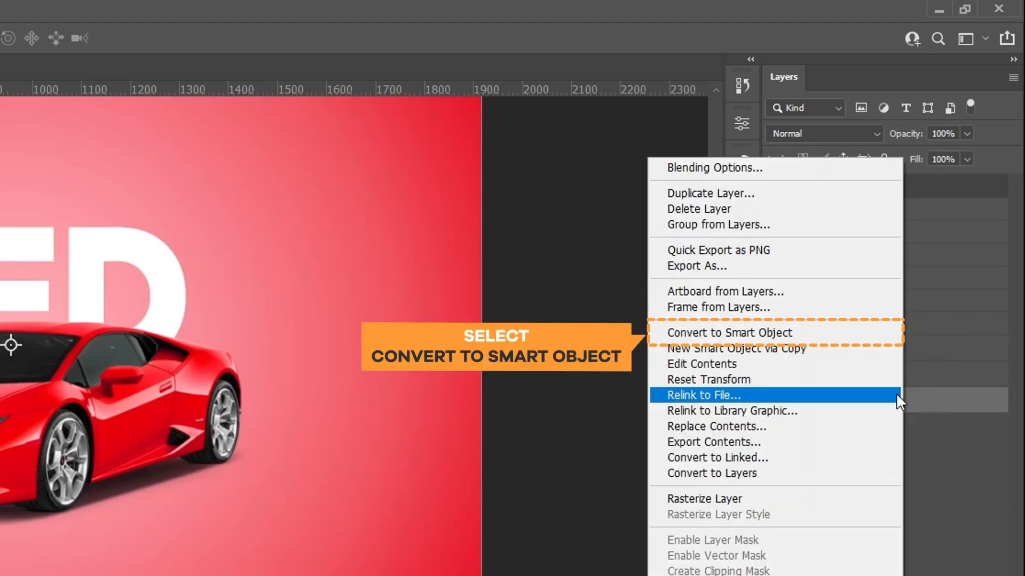
left_click(840, 334)
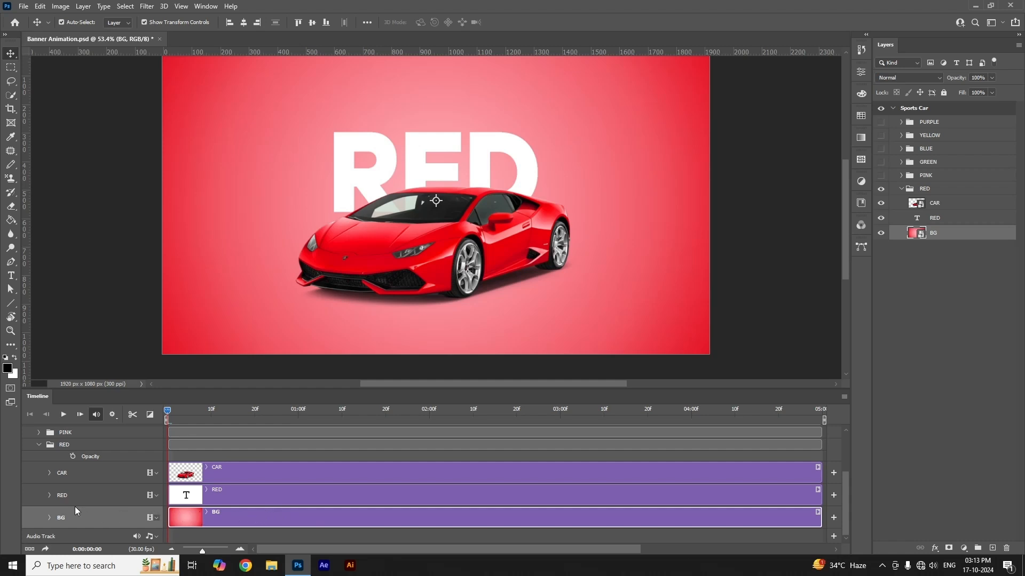
Add a Transform keyframe to the RED text track at frame 10 and move the playhead to frame 20
left_click(49, 495)
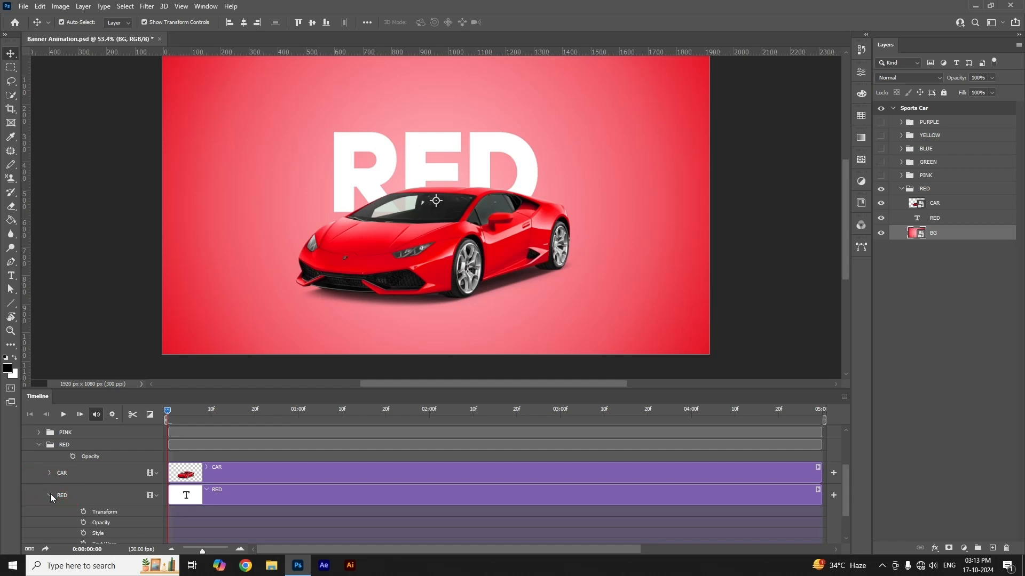
scroll(124, 511, "up", 1)
scroll(230, 525, "down", 2)
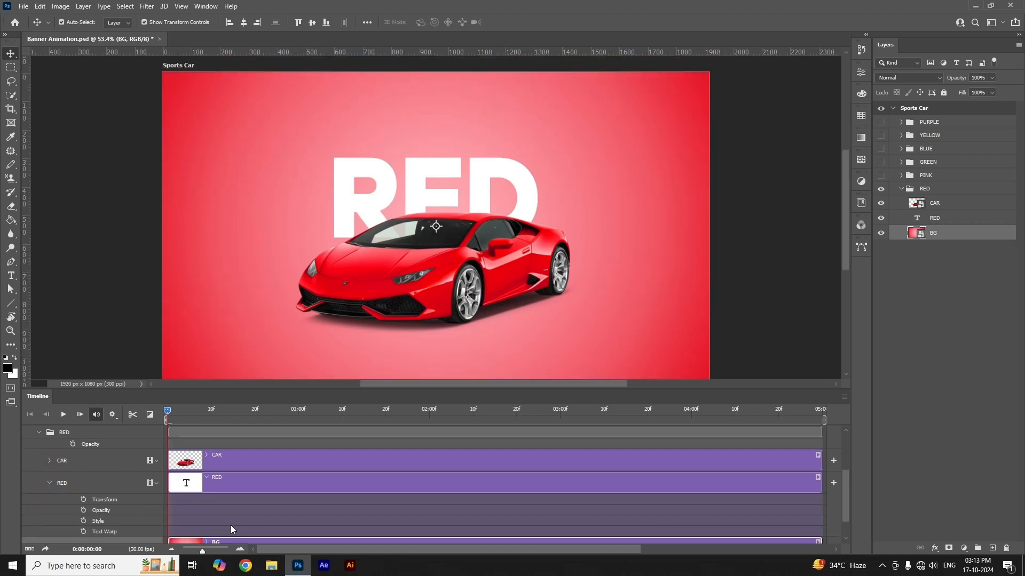
left_click_drag(166, 417, 213, 413)
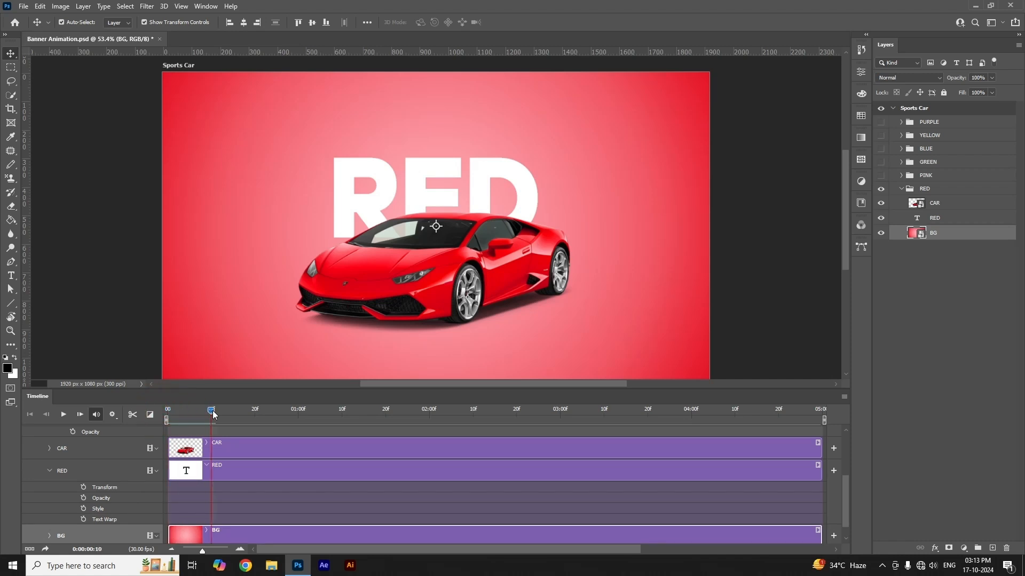
left_click(84, 488)
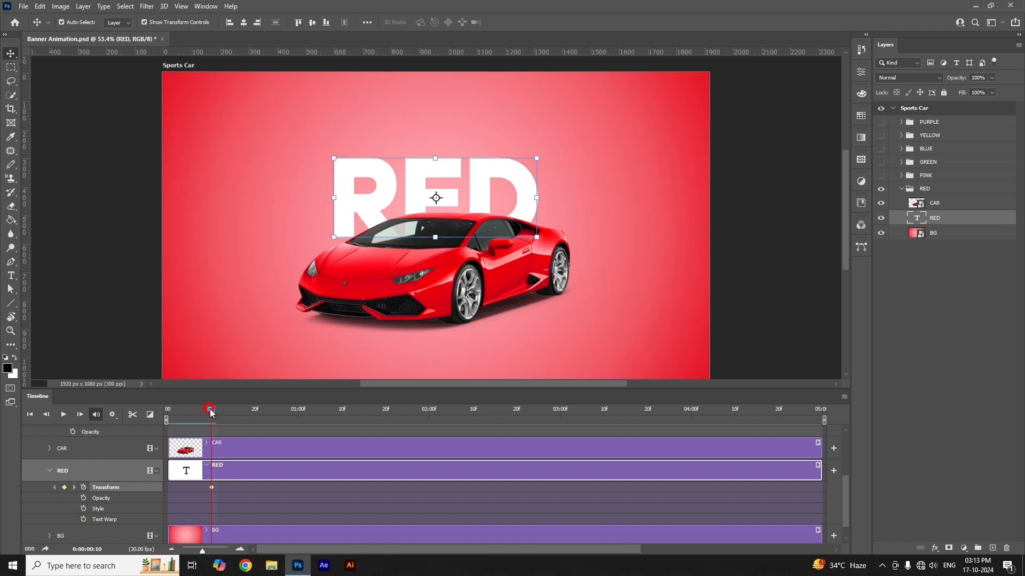
left_click_drag(211, 412, 257, 414)
left_click(347, 222)
left_click_drag(348, 227, 348, 291)
key("ctrl+z")
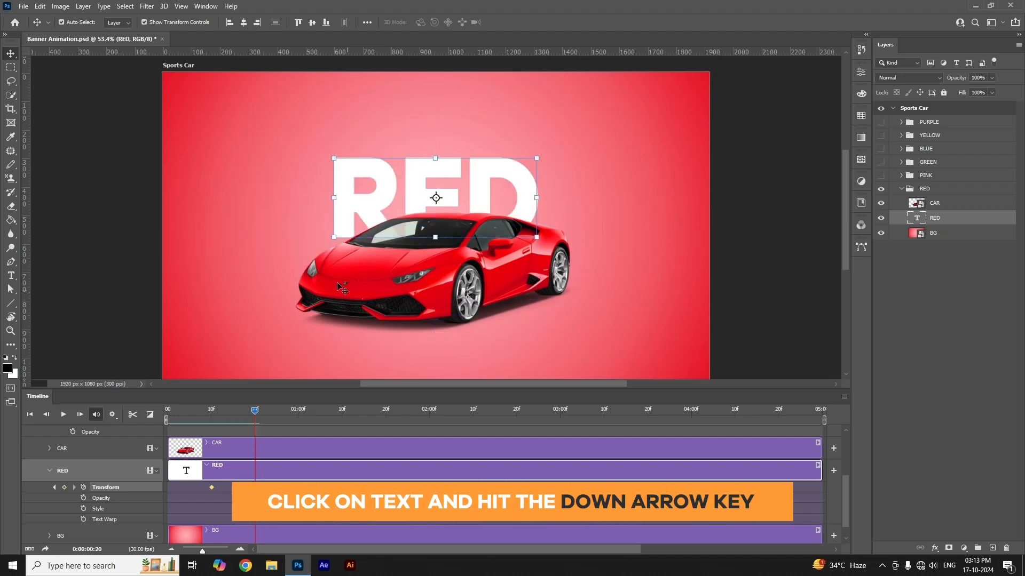
Nudge the RED text straight down 100 px behind the car to create its second Transform keyframe at frame 20
key("shift+Down")
key("shift+Down")
key("shift+Down")
key("shift+Down")
key("shift+Down")
key("shift+Down")
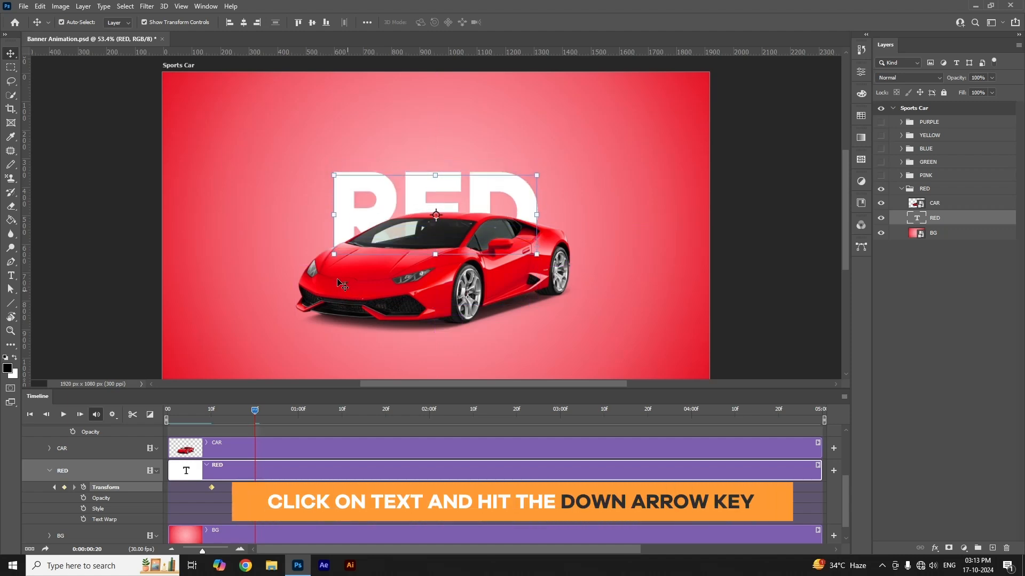
key("shift+Down")
key("shift+Down")
key("shift+Down")
key("shift+Down")
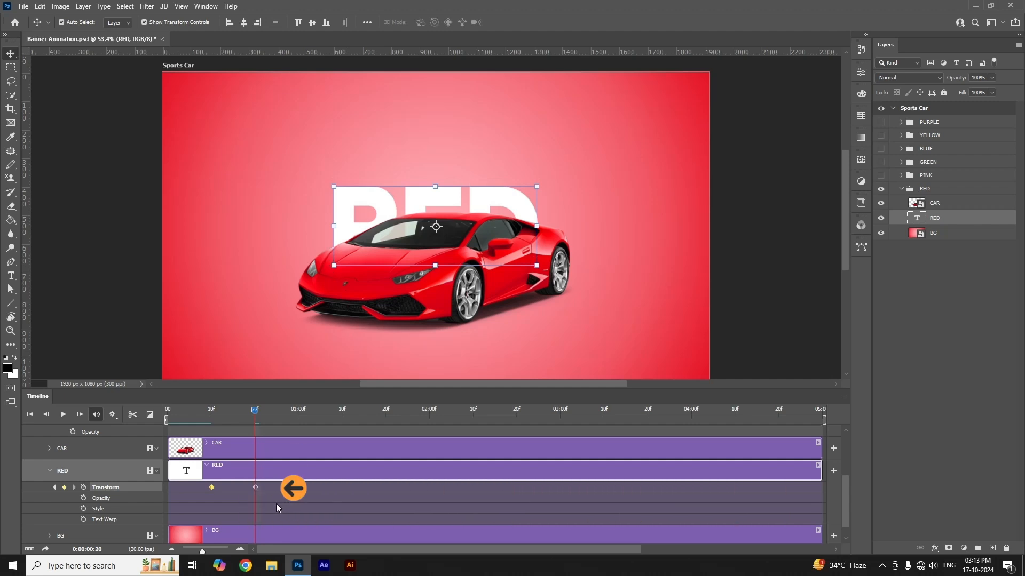
left_click_drag(275, 503, 244, 483)
Keyframe the RED text's opacity at frame 10, set it to 0% at frame 20, and scrub through the animation
left_click_drag(255, 412, 212, 428)
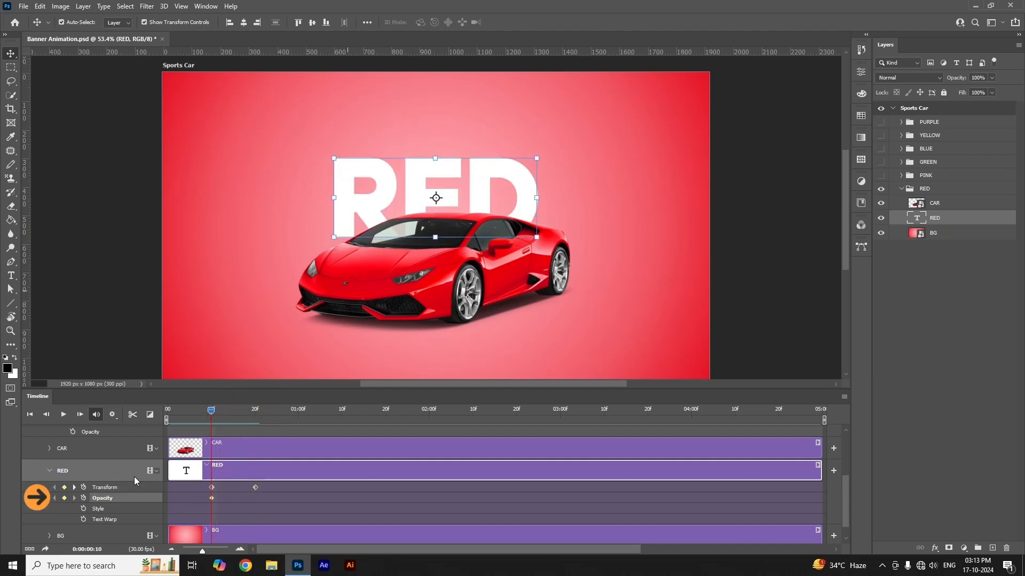
left_click(83, 499)
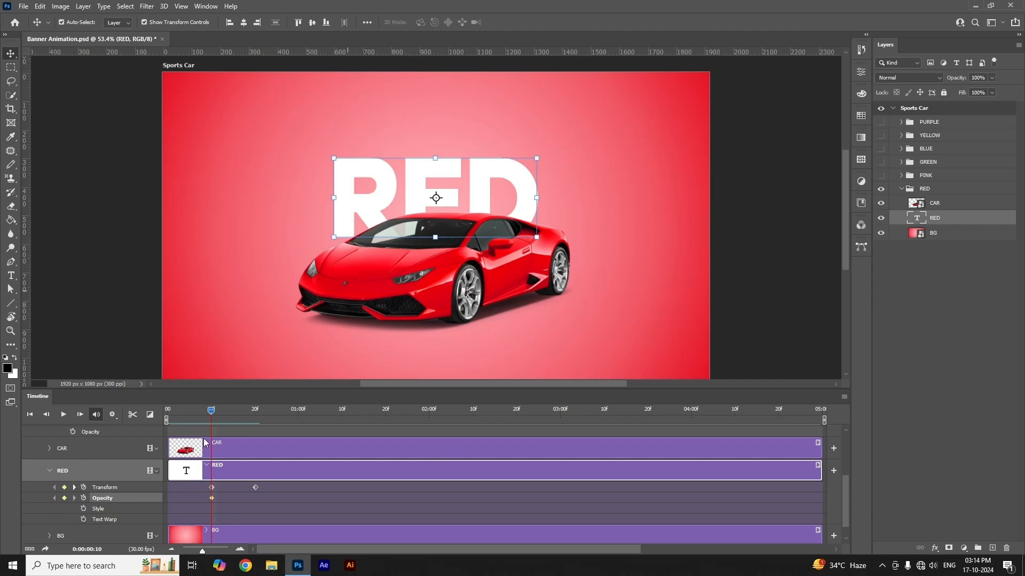
left_click_drag(216, 411, 256, 414)
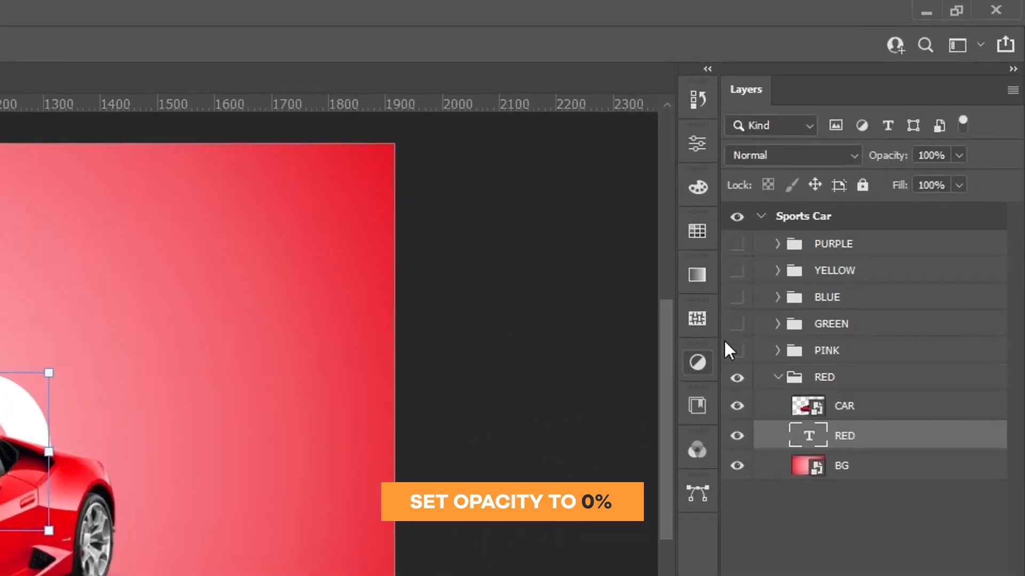
left_click(930, 154)
type("0")
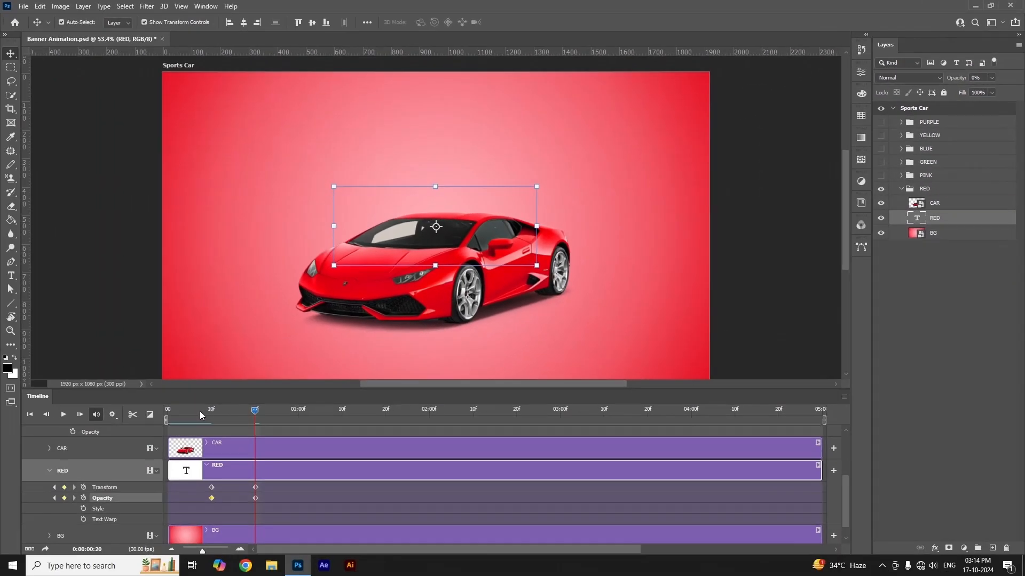
left_click(190, 411)
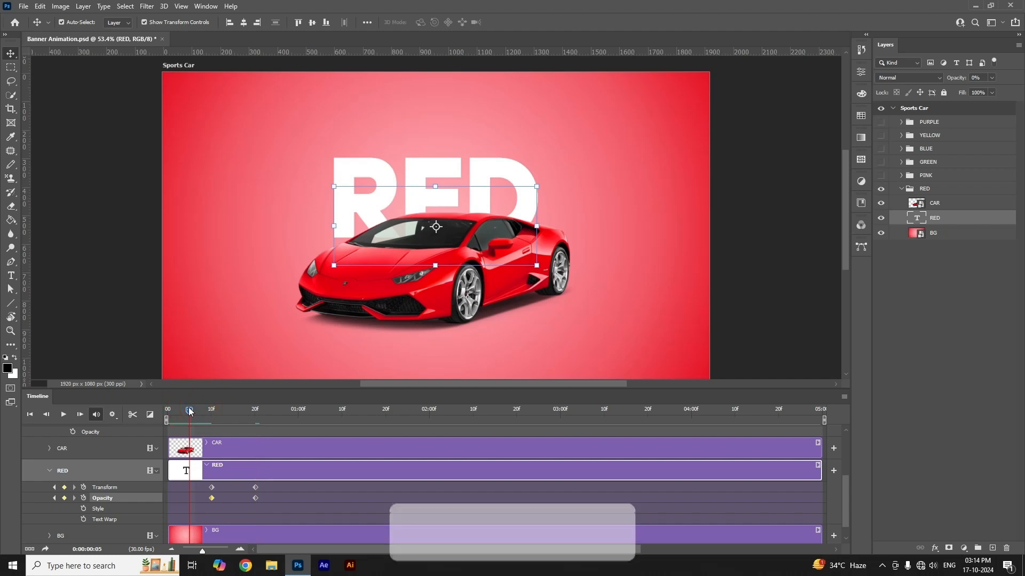
left_click_drag(190, 411, 280, 411)
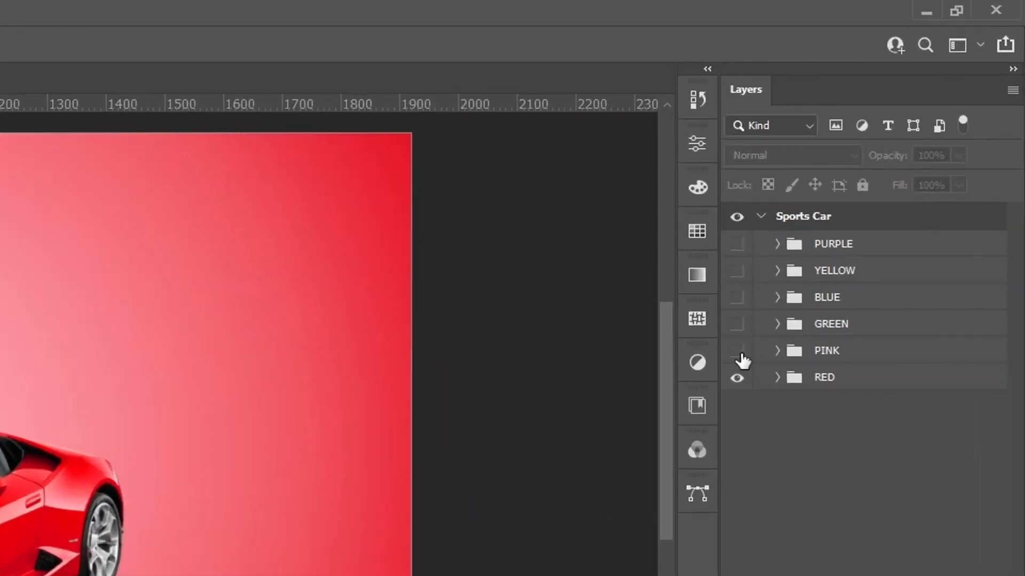
Show the PINK group and shift its timeline track to start at frame 20
left_click(739, 354)
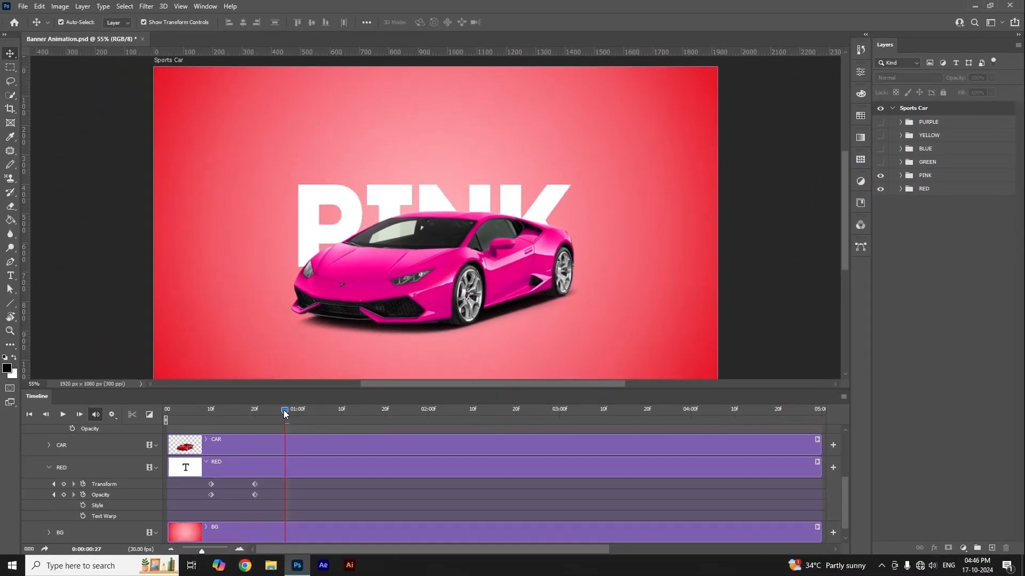
left_click_drag(283, 409, 255, 410)
key("ctrl+z")
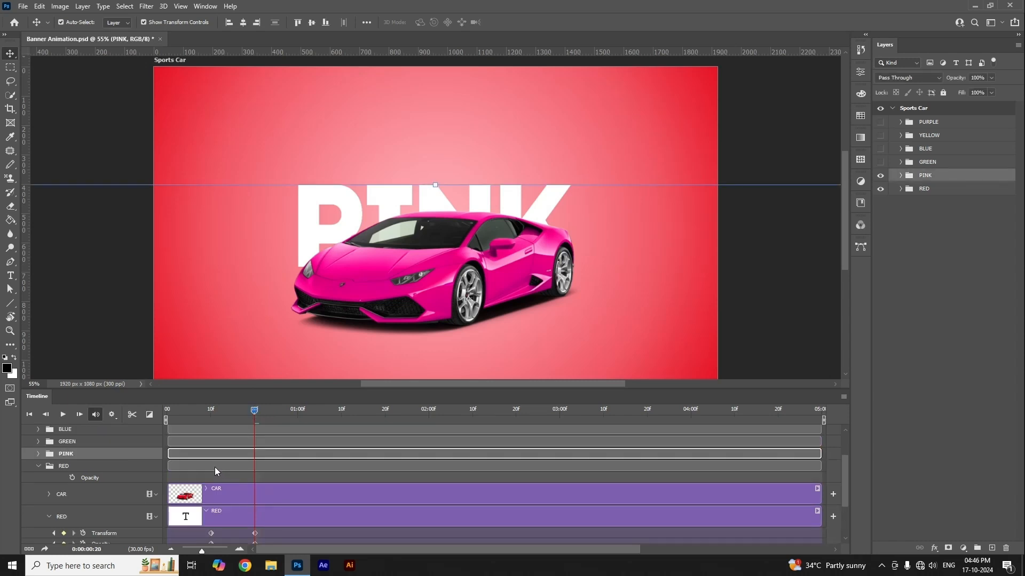
left_click_drag(183, 453, 269, 459)
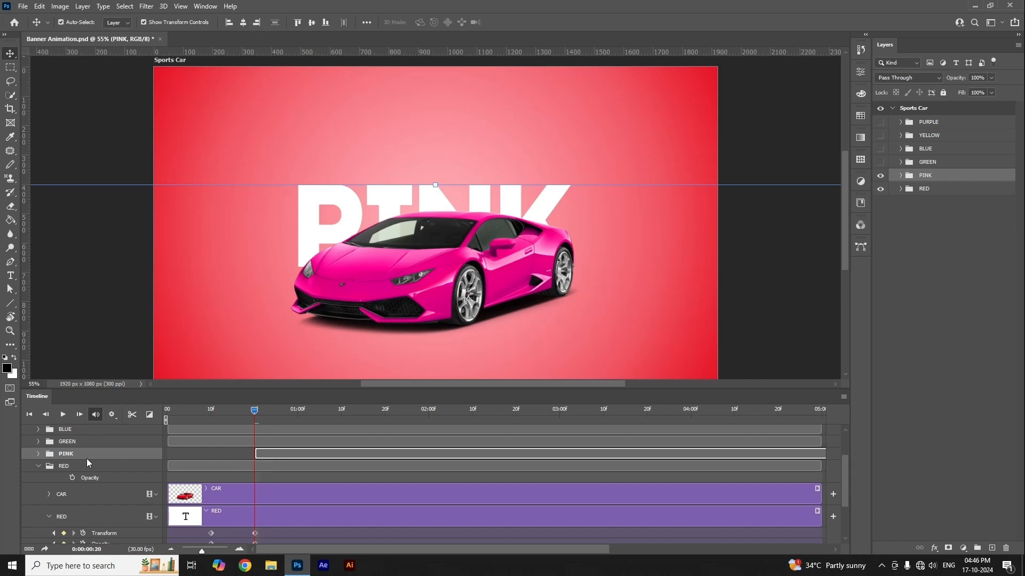
Expand the PINK group's BG track and add a Transform keyframe to it at frame 20
left_click(37, 454)
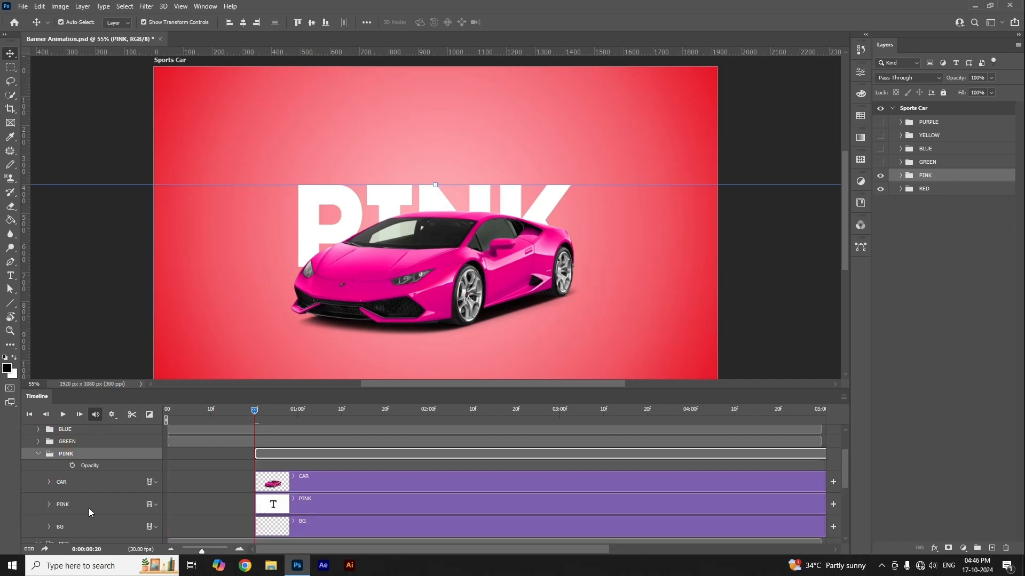
scroll(89, 508, "down", 2)
left_click(49, 501)
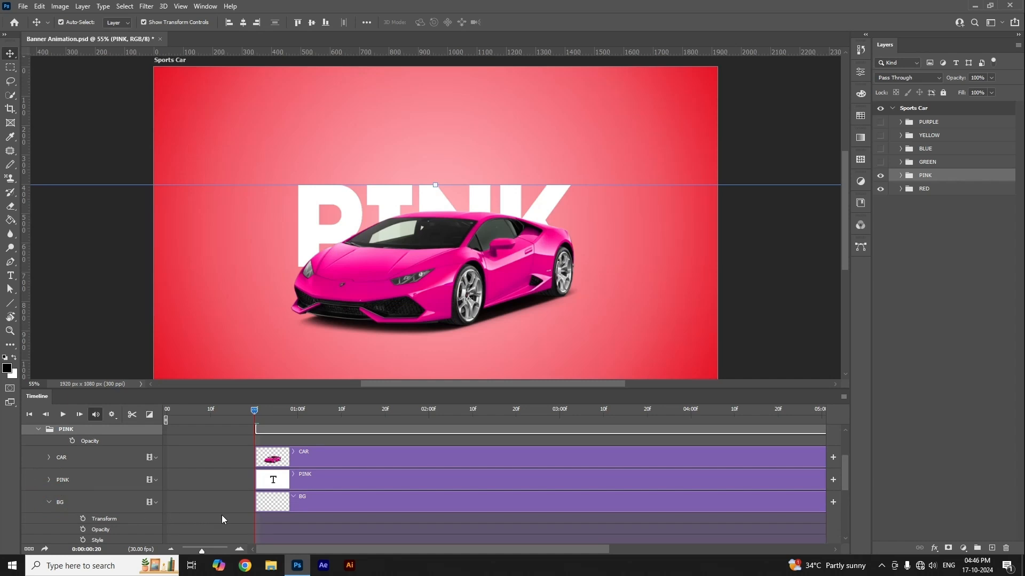
scroll(274, 511, "down", 3)
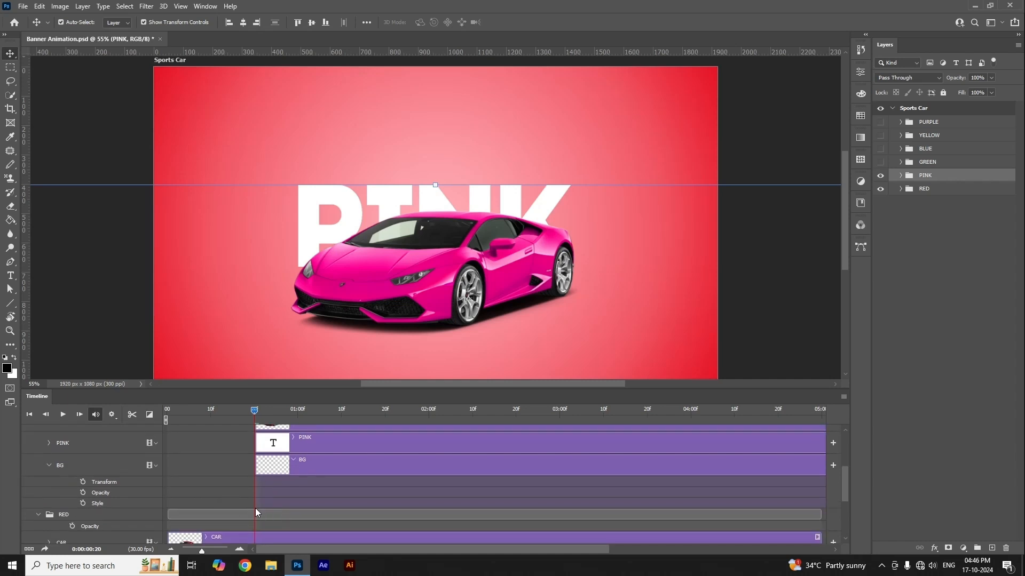
left_click(82, 483)
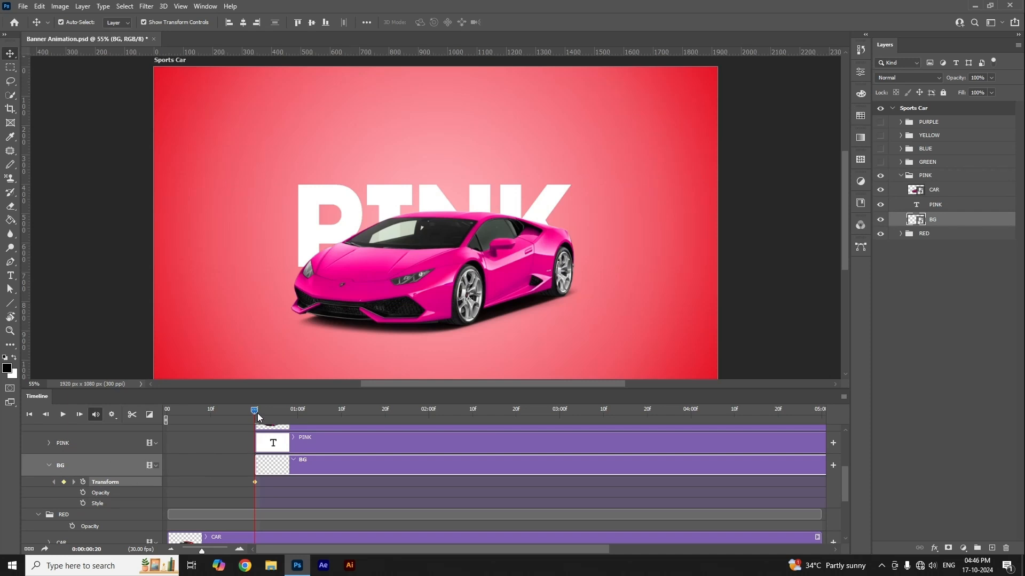
Align the pink BG to the canvas's vertical centre at 01:00 for its second Transform keyframe, and scrub through the background transition
left_click_drag(255, 412, 298, 416)
left_click(311, 22)
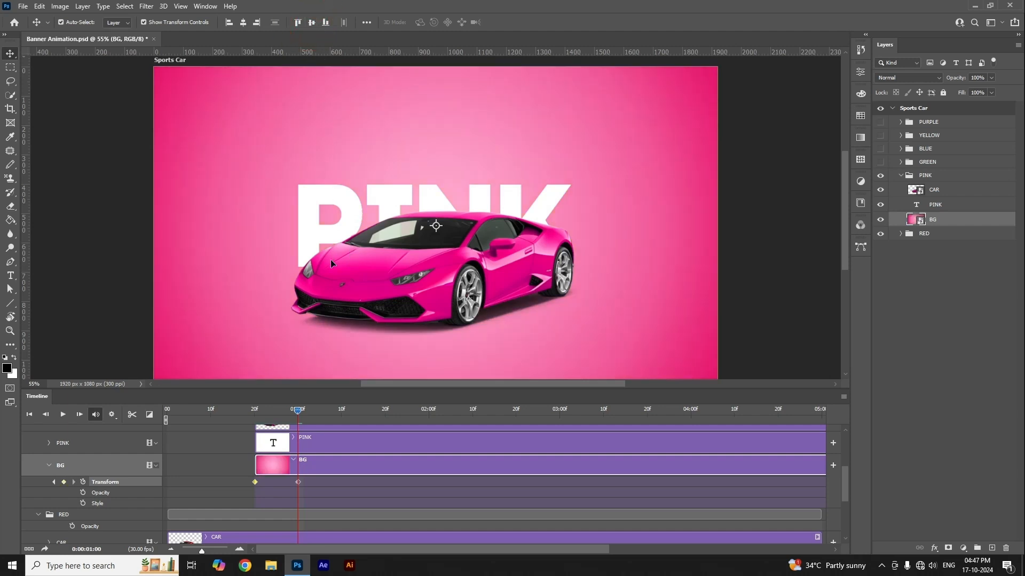
left_click(300, 492)
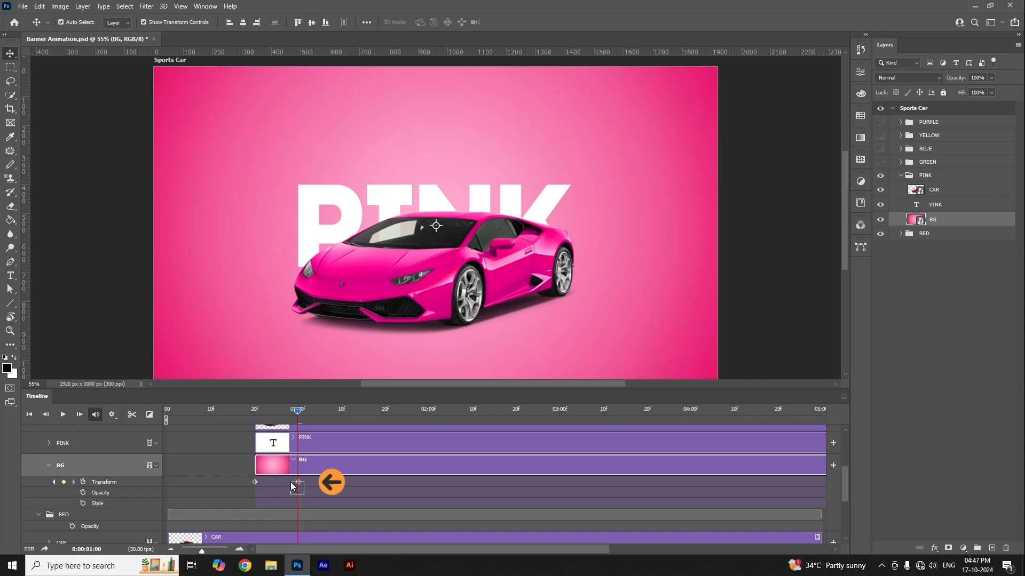
left_click(287, 479)
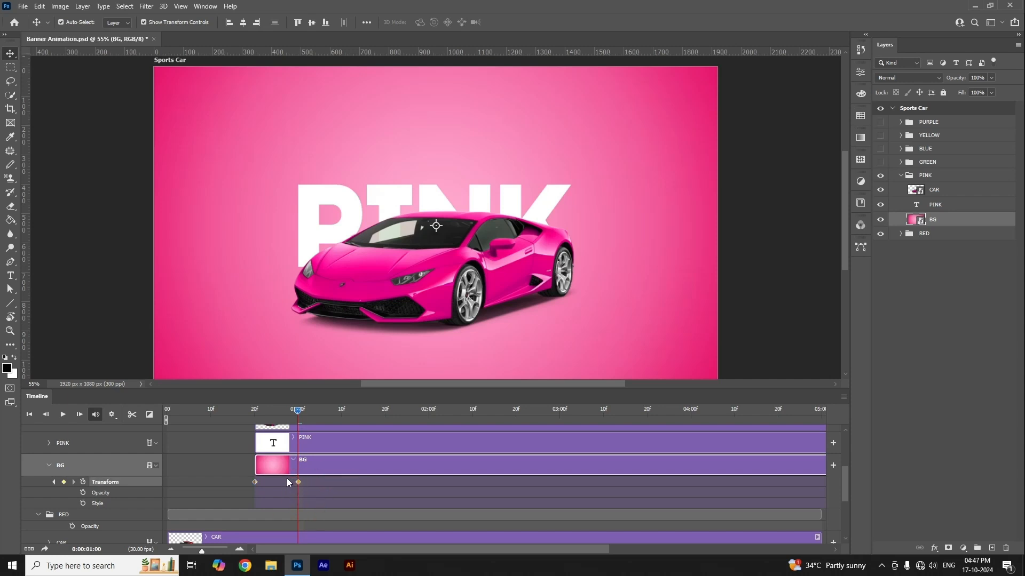
left_click_drag(238, 410, 313, 416)
scroll(322, 449, "up", 2)
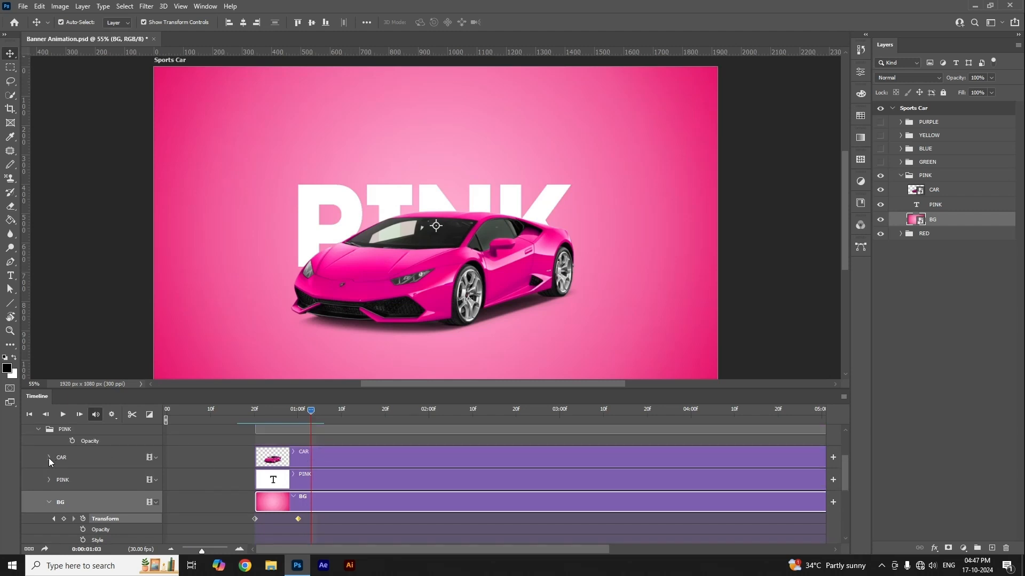
Add an Opacity keyframe to the pink CAR track at frame 20 and set the layer's opacity to 0%
left_click(49, 458)
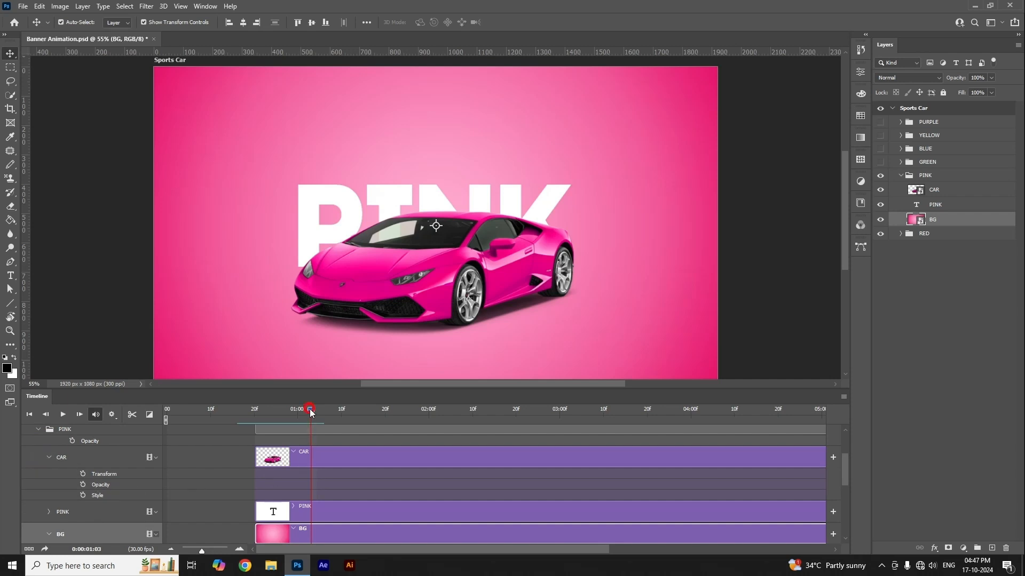
left_click_drag(309, 409, 255, 419)
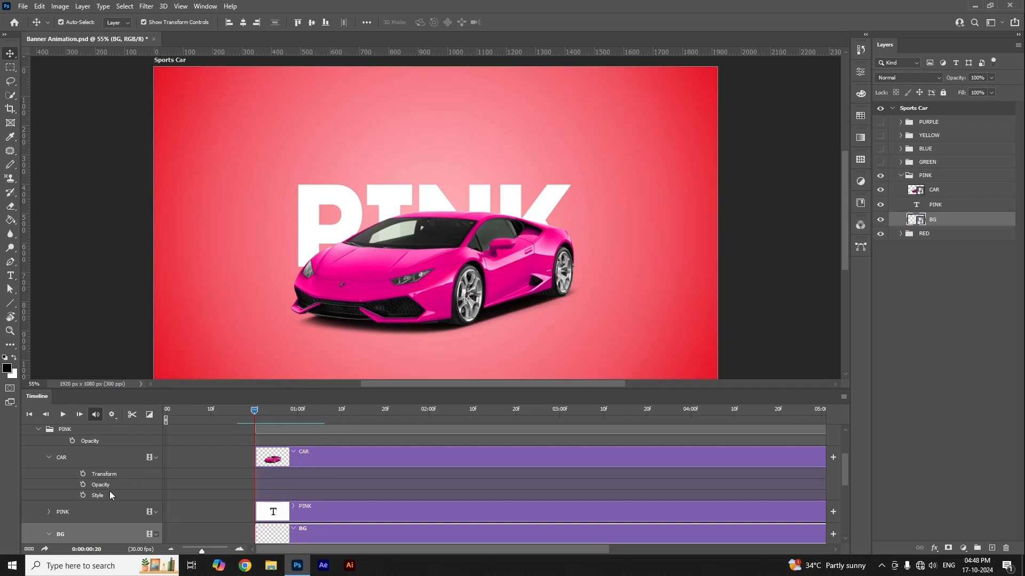
left_click(83, 485)
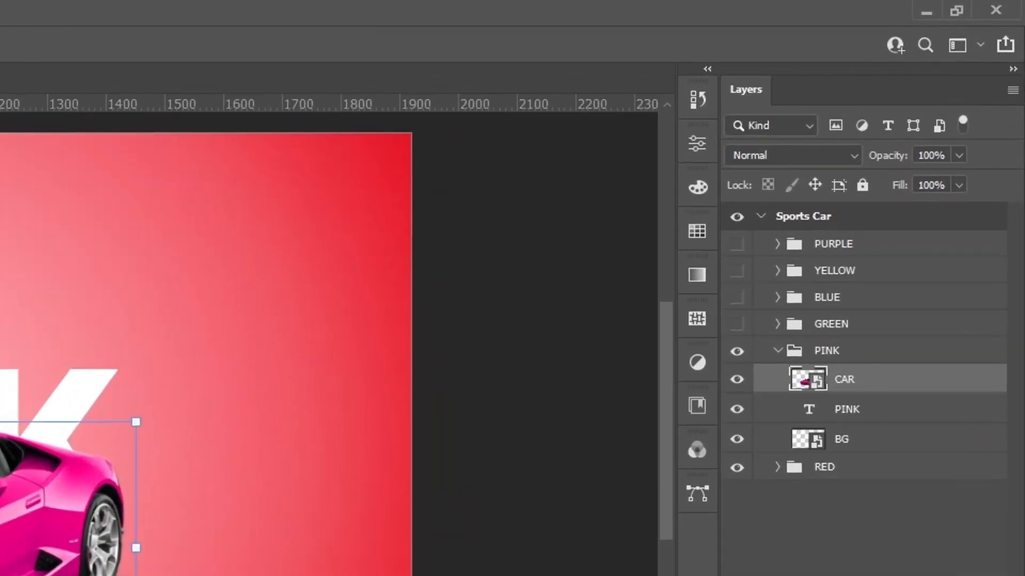
left_click(943, 152)
type("0")
key("Return")
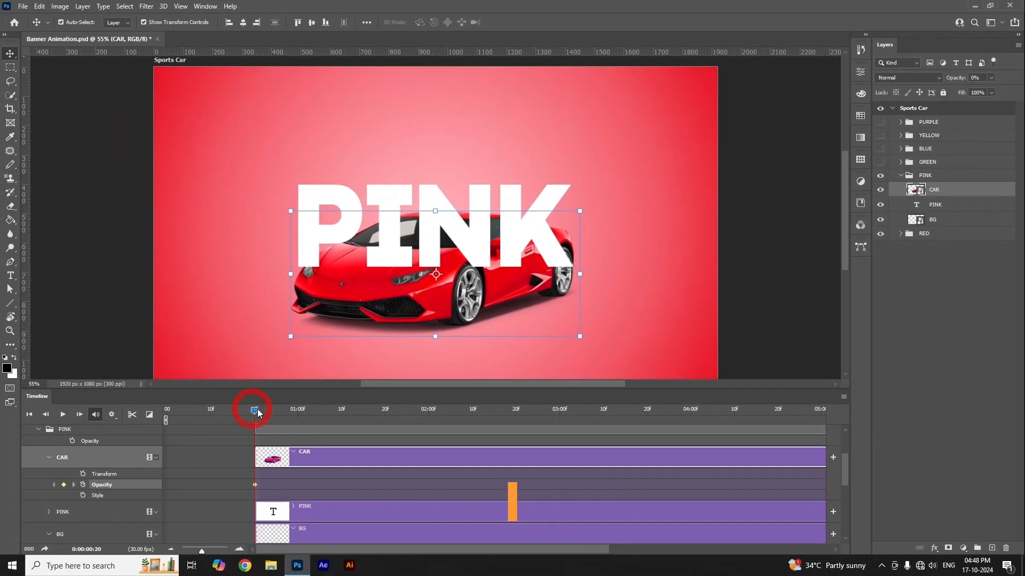
Set the pink car's opacity to 100% at 01:00 and preview the transition from the red car
left_click_drag(256, 410, 300, 418)
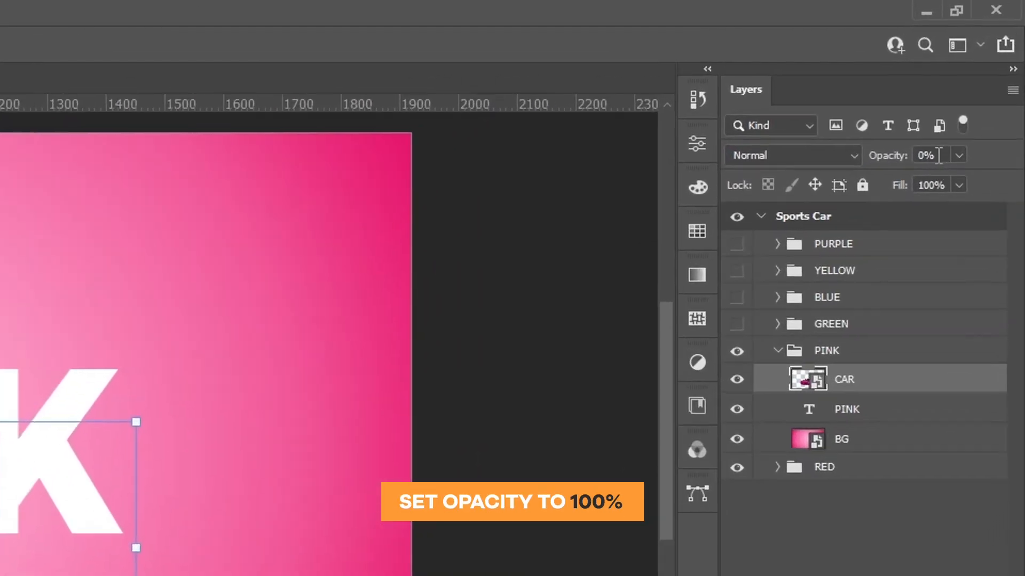
left_click(965, 82)
type("100")
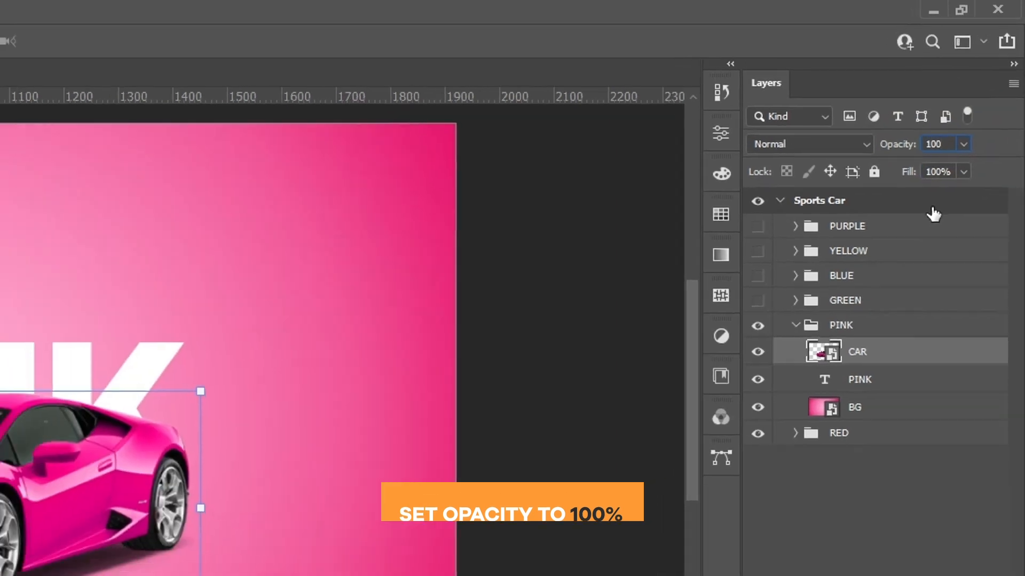
key("Return")
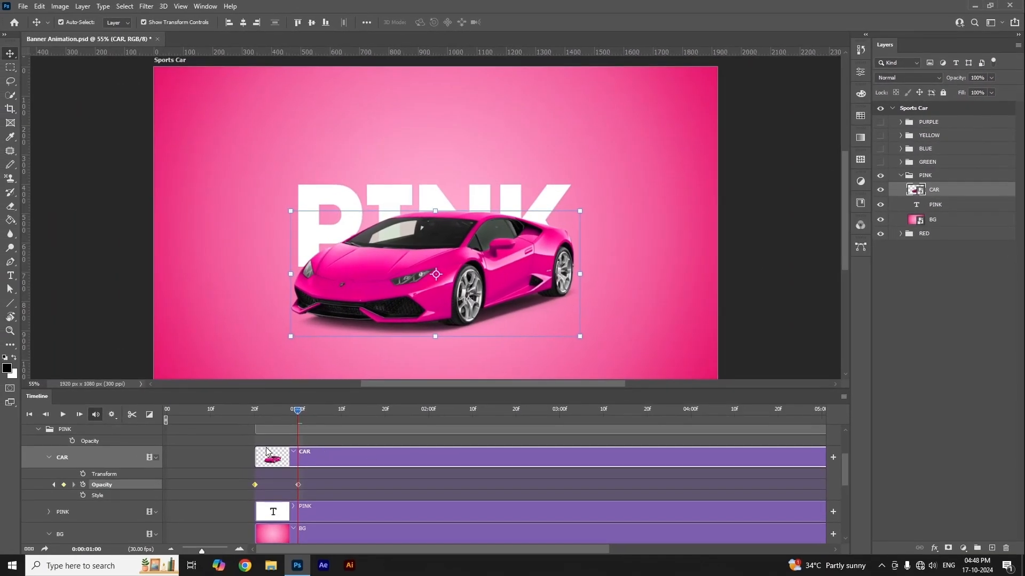
left_click(234, 411)
key("space")
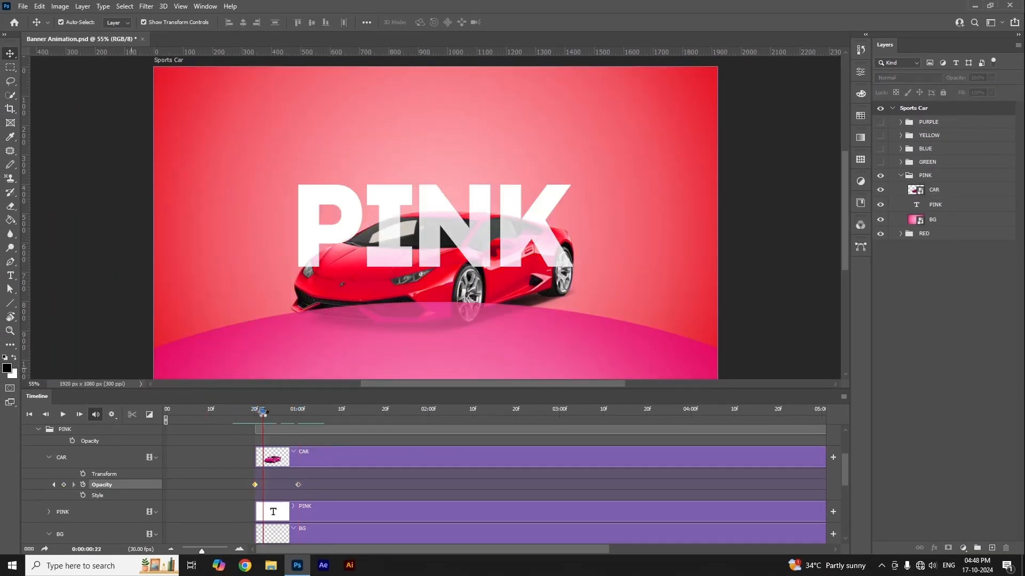
left_click_drag(276, 411, 298, 414)
Shift the PINK text track to start at 01:00 and add a Transform keyframe to it there
scroll(320, 413, "down", 1)
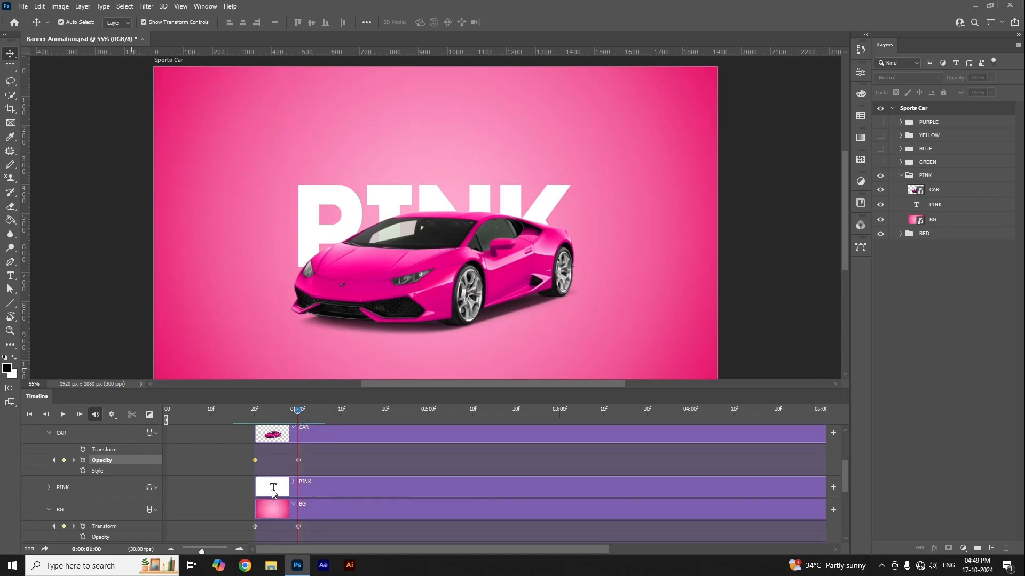
left_click_drag(272, 492, 312, 490)
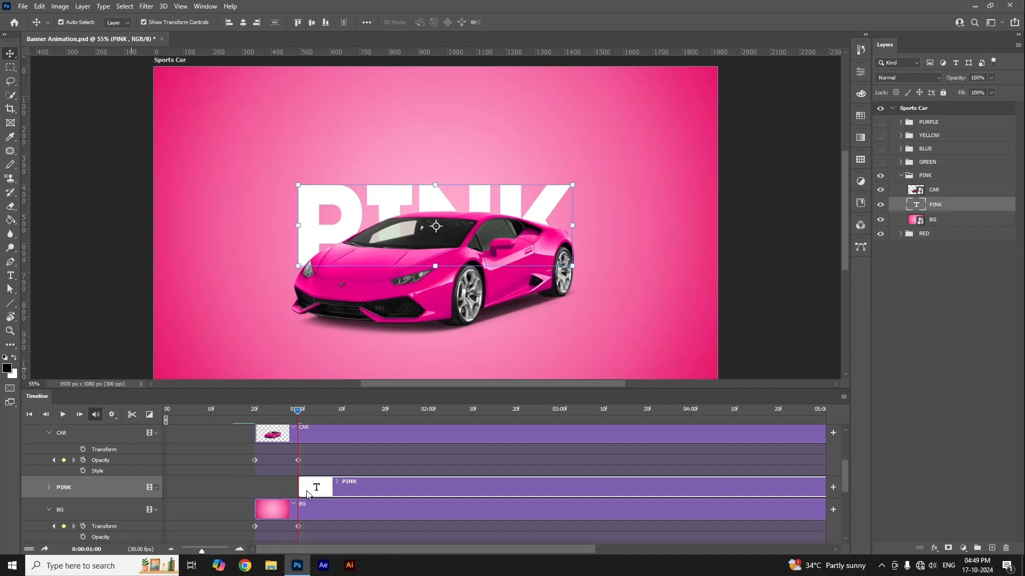
left_click(49, 488)
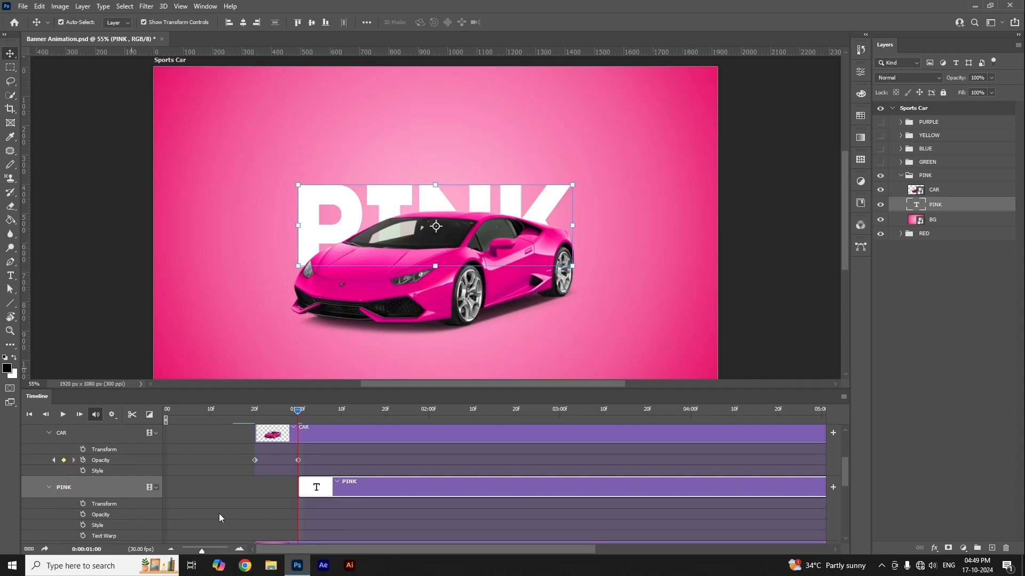
scroll(219, 513, "down", 2)
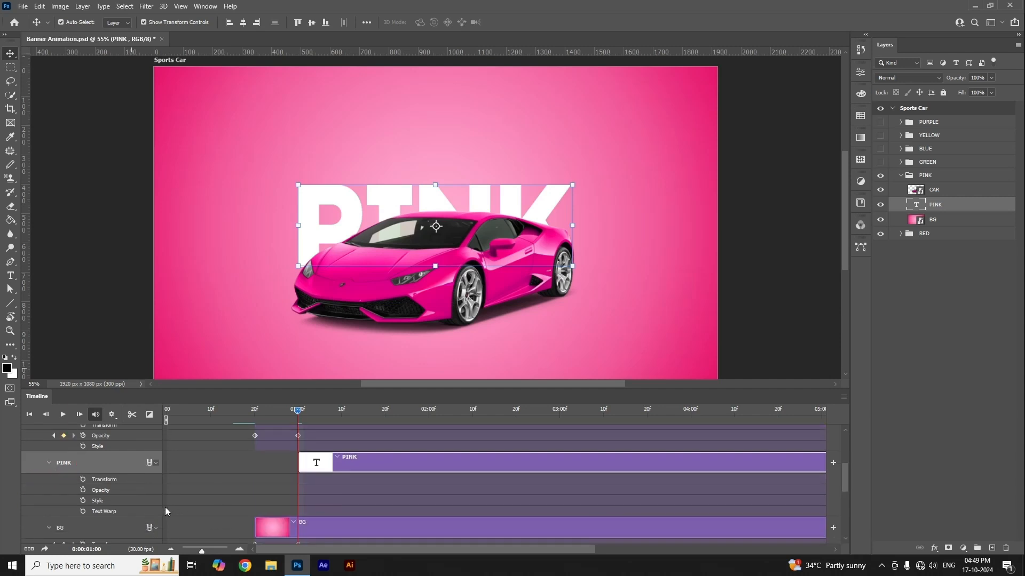
left_click(82, 480)
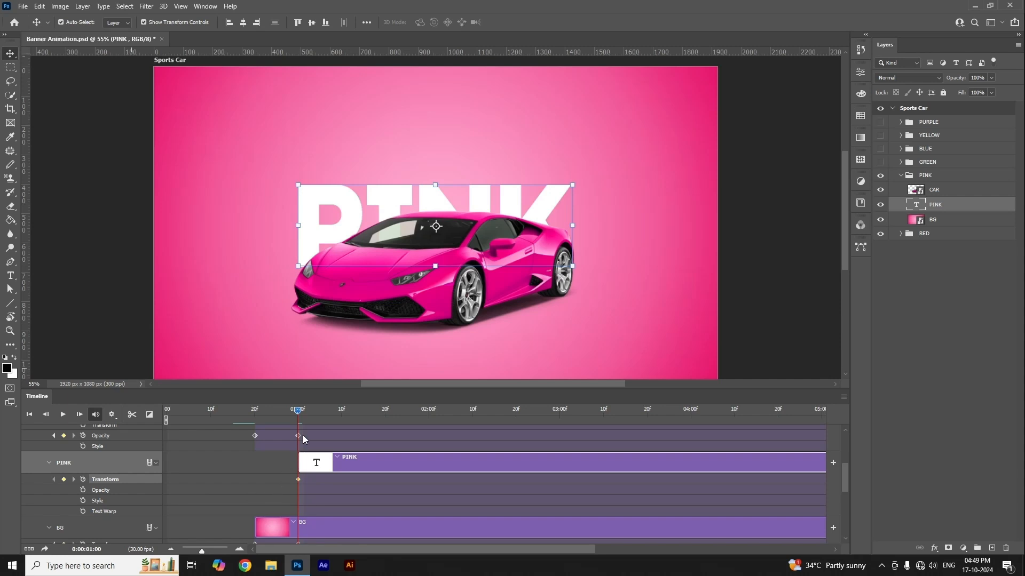
Nudge the PINK text straight up 100 px at 01:10 to create its second Transform keyframe
left_click_drag(297, 412, 342, 416)
key("shift+Up")
key("shift+Up")
key("shift+Up")
key("shift+Up")
key("shift+Up")
key("shift+Up")
key("shift+Up")
key("shift+Up")
key("shift+Up")
key("shift+Up")
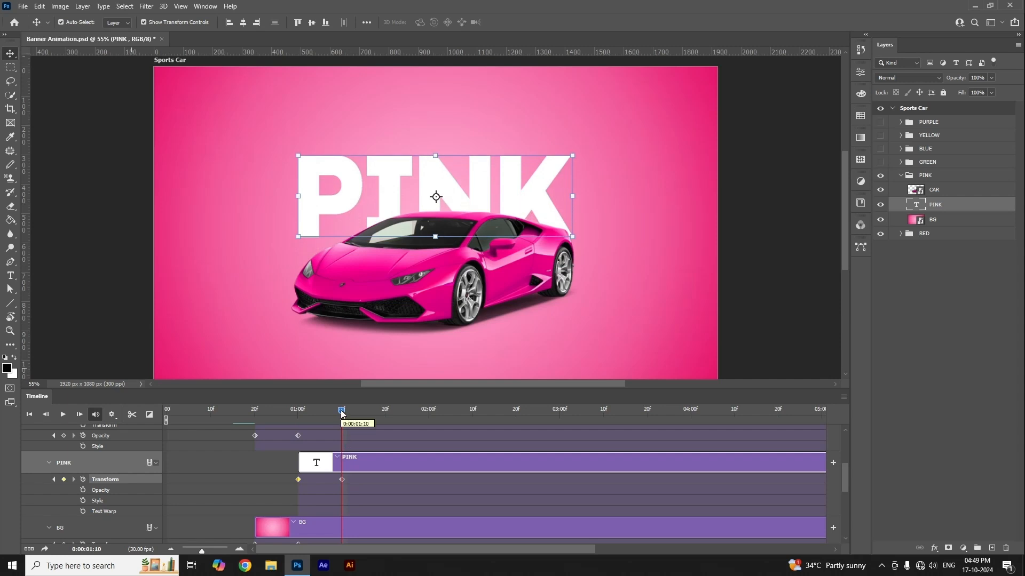
Add a Transform keyframe to the PINK text at 01:20 holding its raised position, and paste a copy of its 01:00 keyframe at 02:00
left_click_drag(340, 410, 383, 416)
left_click_drag(390, 411, 428, 417)
right_click(298, 480)
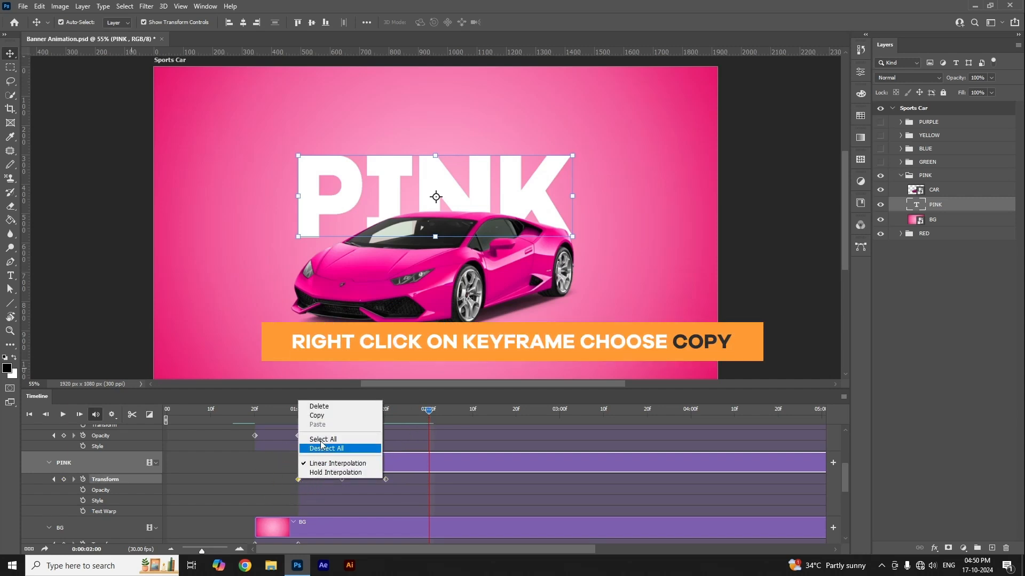
left_click(325, 419)
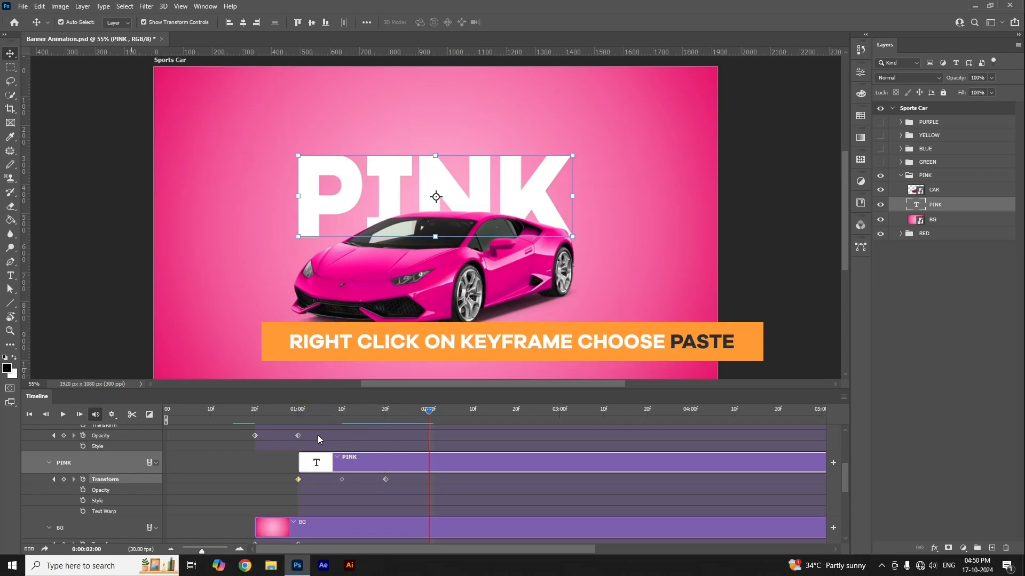
right_click(303, 475)
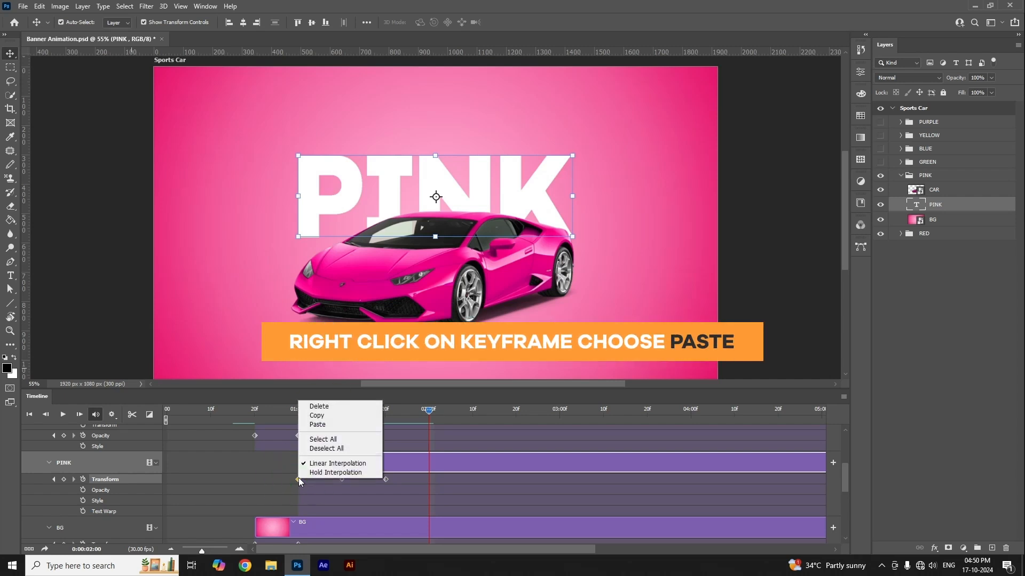
left_click(323, 427)
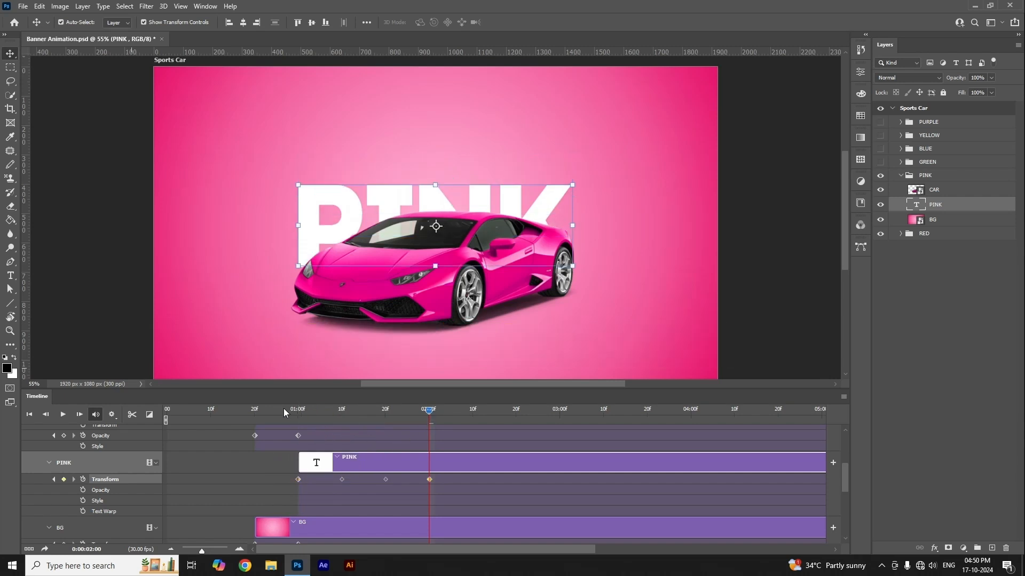
Add an Opacity keyframe to the PINK text at 01:00 and set its opacity to 0%
mouse_move(283, 408)
left_mouse_down()
mouse_move(421, 410)
mouse_move(433, 426)
mouse_move(441, 422)
mouse_move(297, 422)
left_mouse_up()
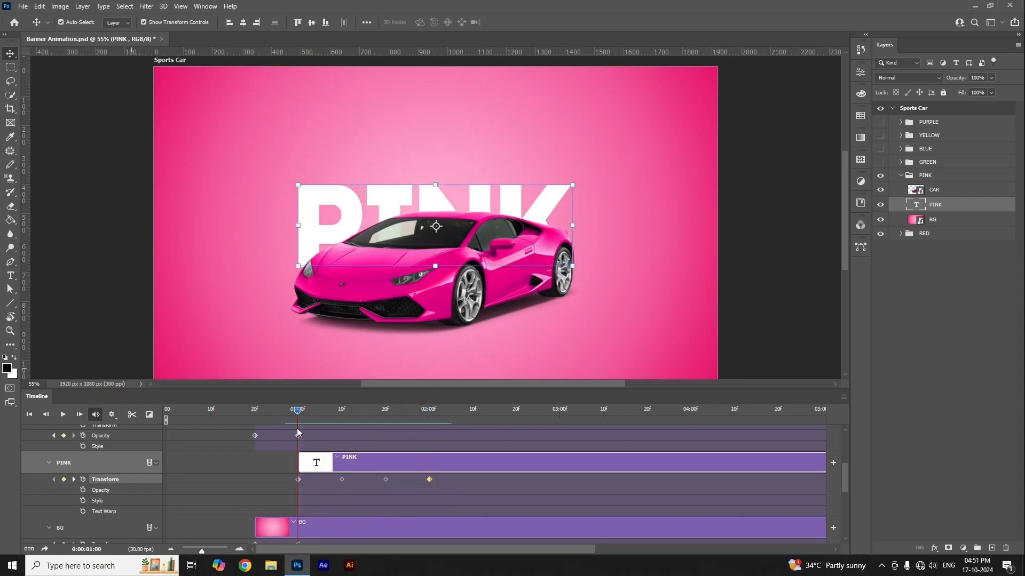
left_click(83, 490)
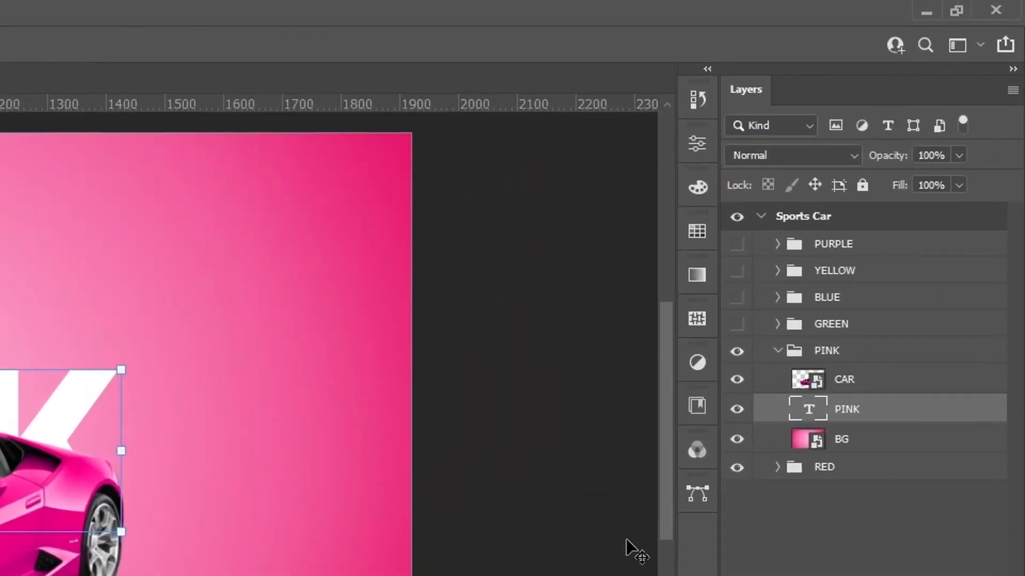
left_click(945, 160)
type("0")
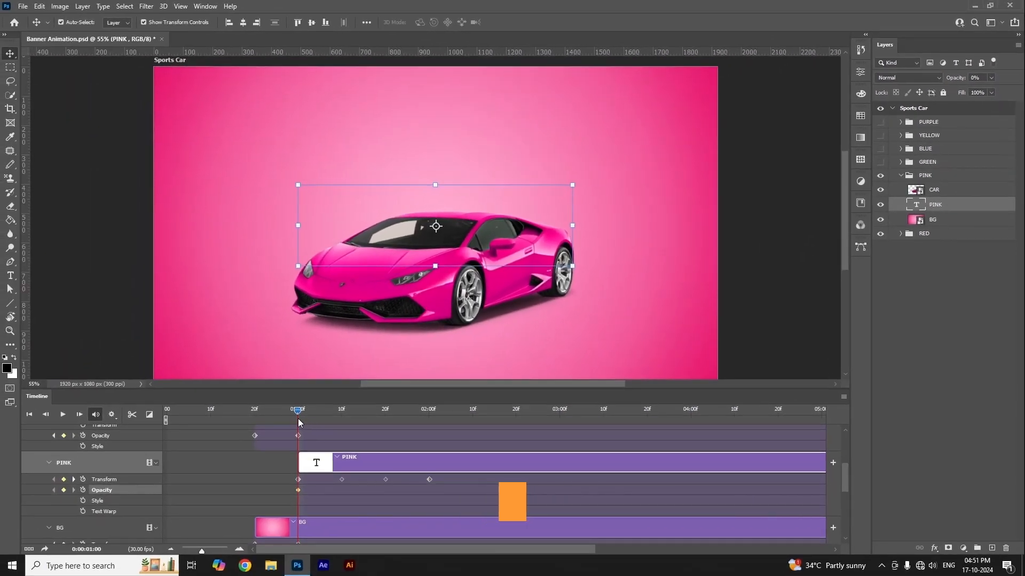
Set the PINK text's opacity to 100% at 01:10 to create its second Opacity keyframe
left_click_drag(297, 415, 341, 415)
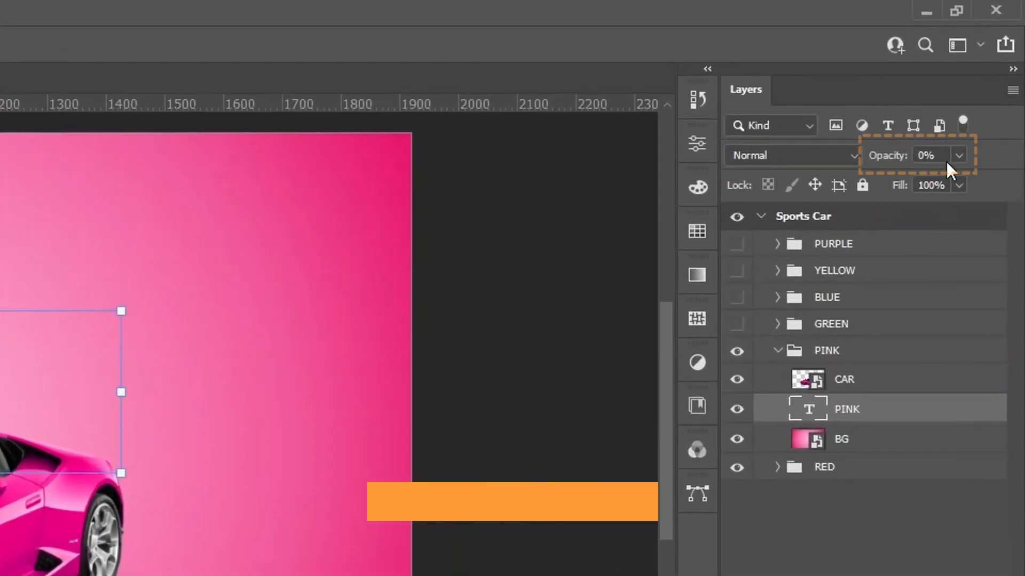
left_click(931, 156)
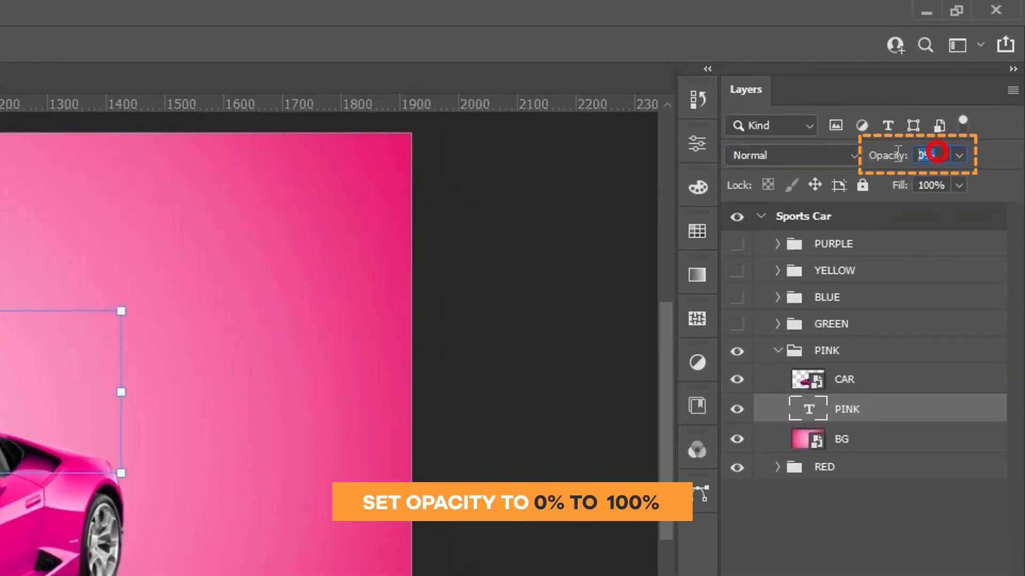
type("100")
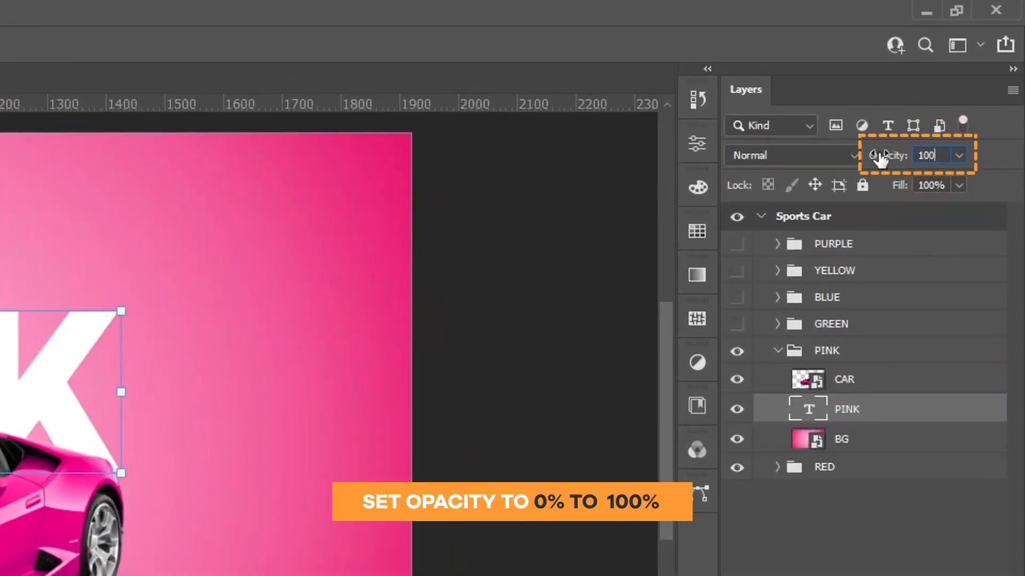
key("Return")
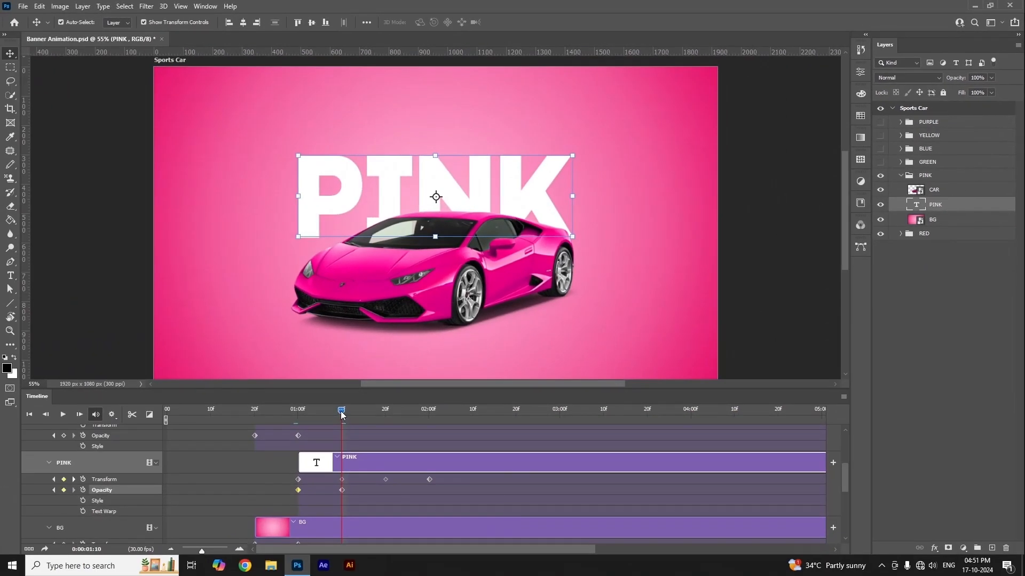
Add an Opacity keyframe to the PINK text at 01:20 to hold 100%, and set its opacity to 0% at 02:00
left_click_drag(341, 410, 386, 415)
left_click(65, 490)
left_click_drag(385, 413, 429, 411)
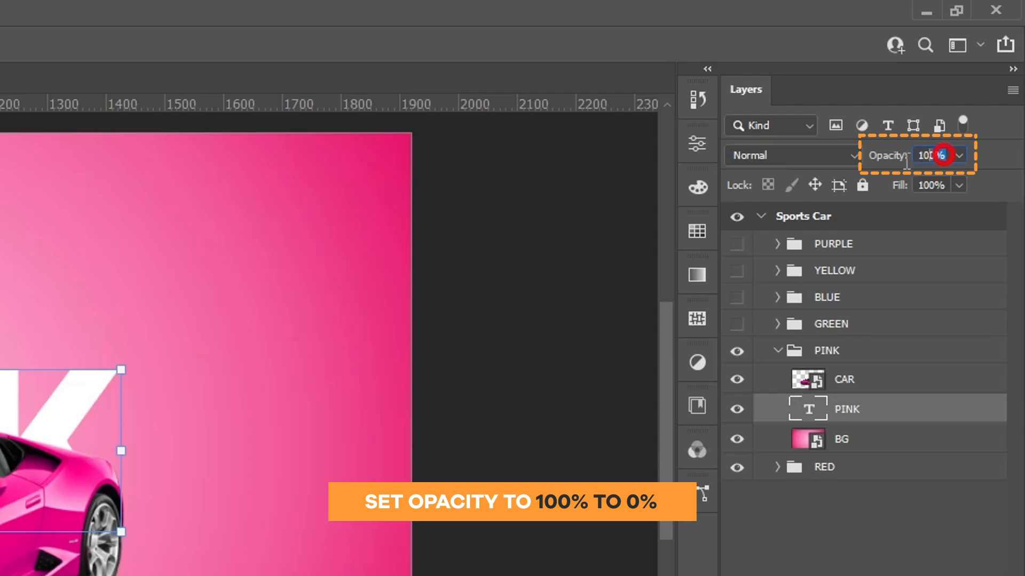
left_click(932, 155)
type("0")
key("Return")
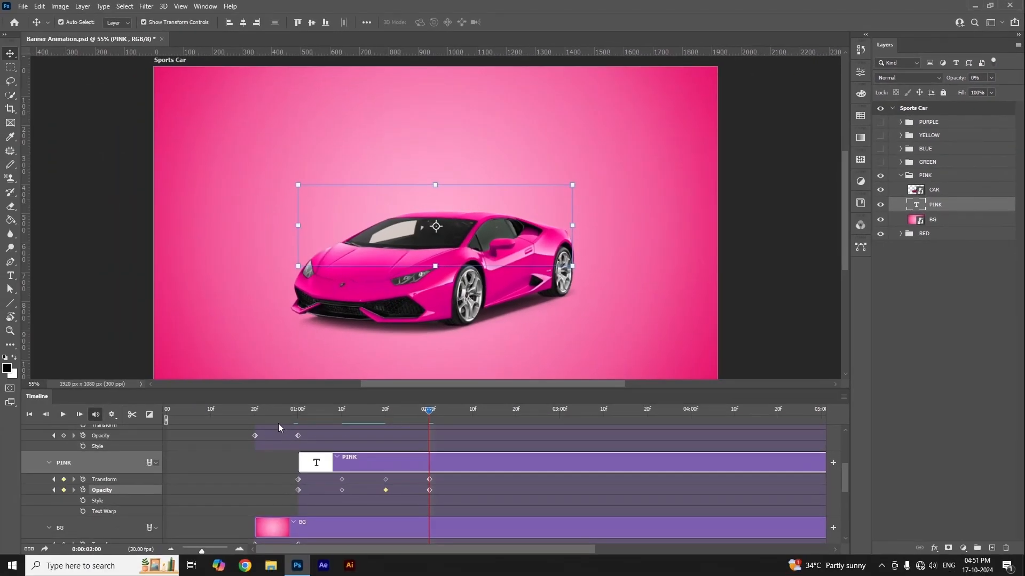
Play back the timeline from just before 20 frames and from the start to check the RED to PINK transition
left_click(252, 409)
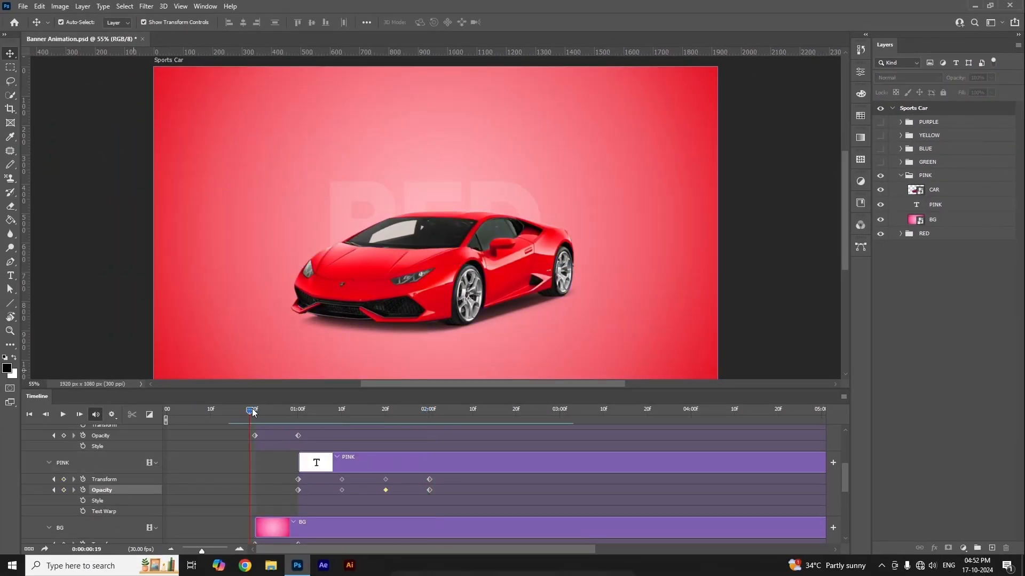
key("space")
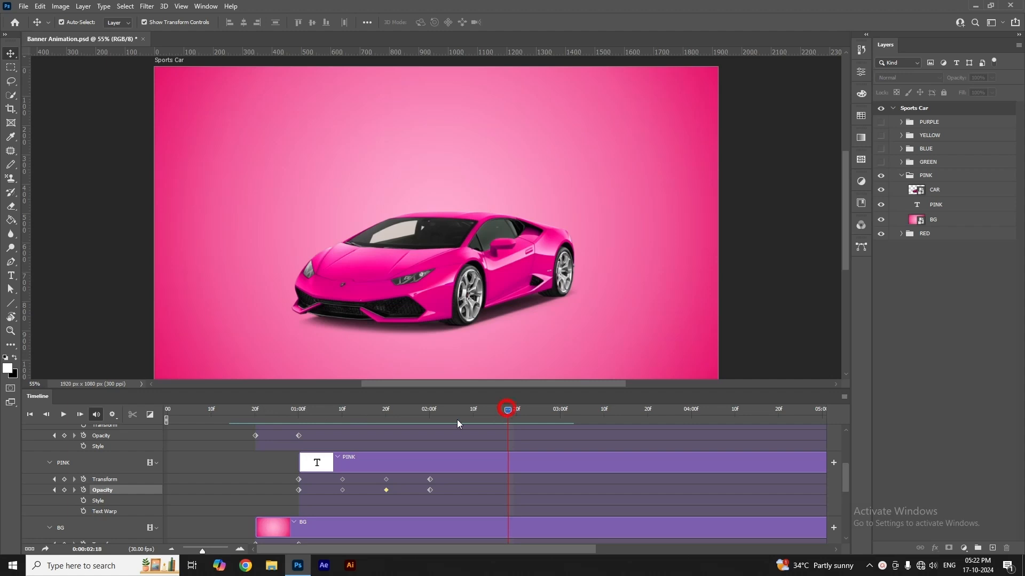
left_click_drag(456, 419, 158, 427)
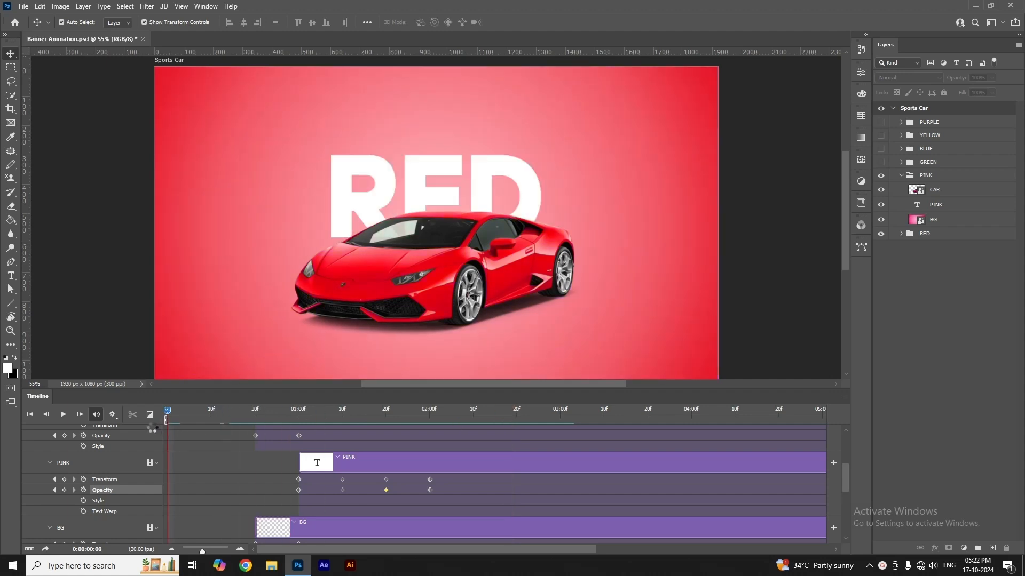
key("space")
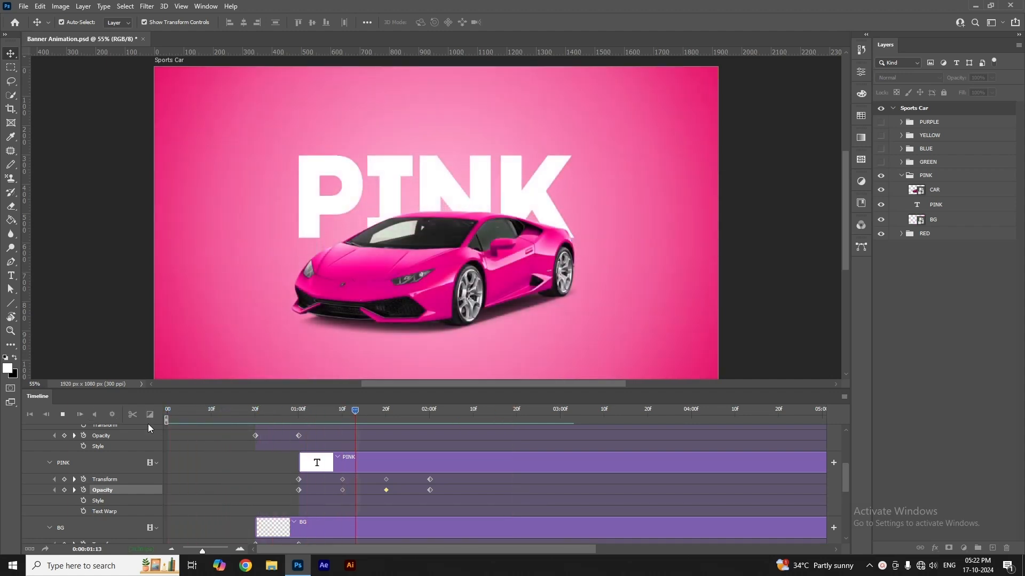
key("space")
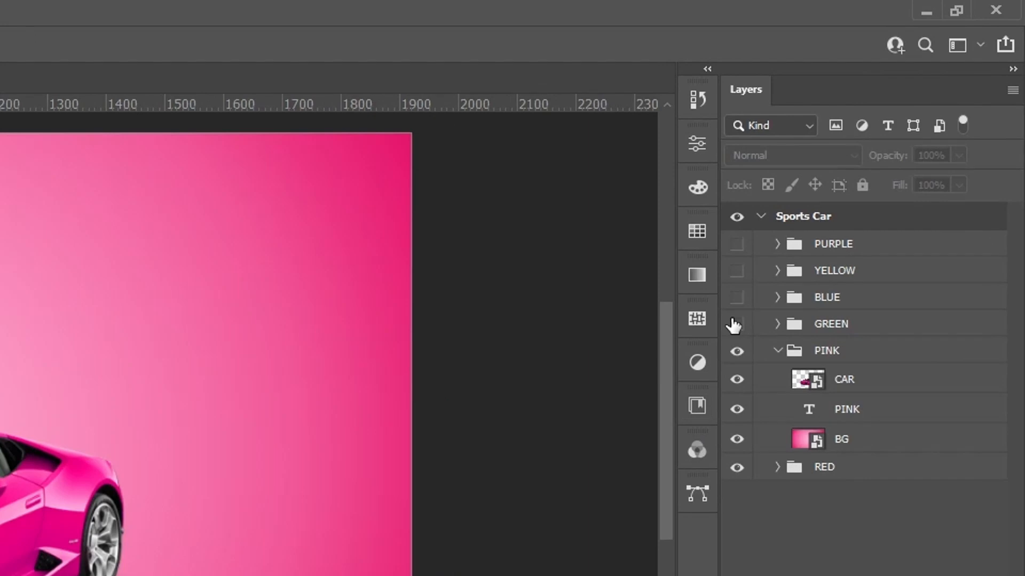
Make the GREEN group visible and shift its track on the timeline so it starts at 02:00
left_click(735, 325)
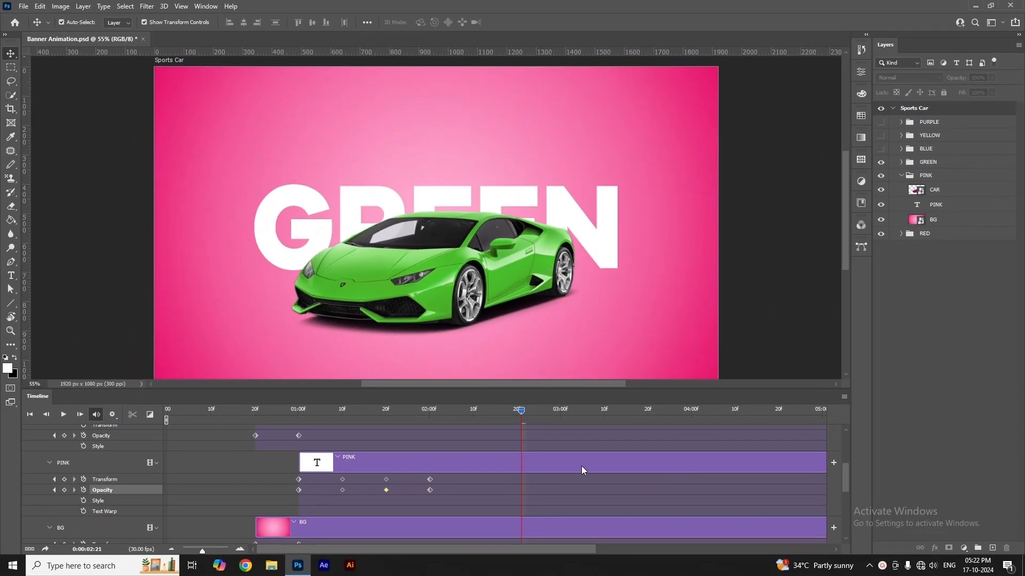
left_click_drag(521, 414, 430, 421)
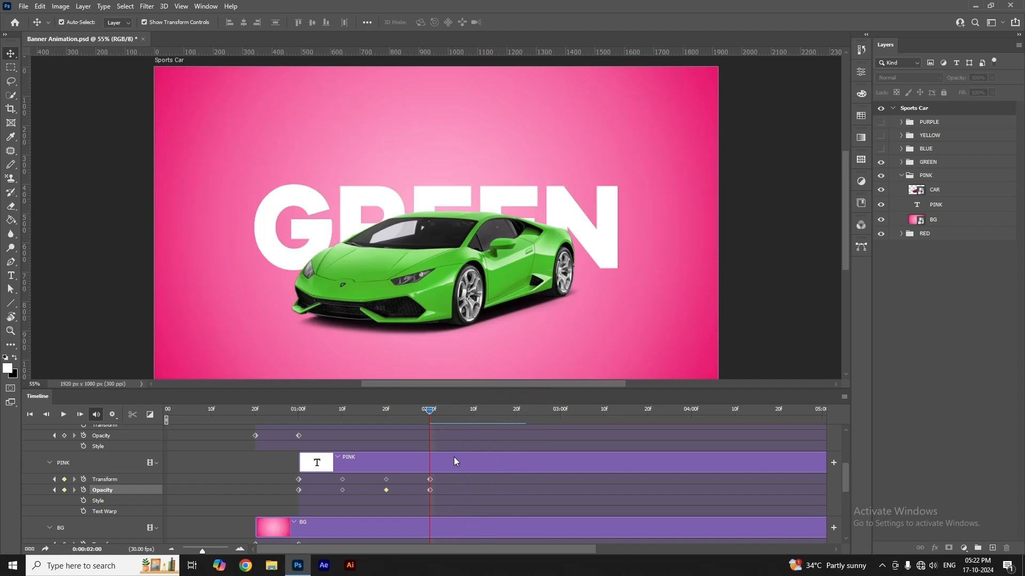
scroll(454, 457, "up", 3)
scroll(454, 457, "up", 1)
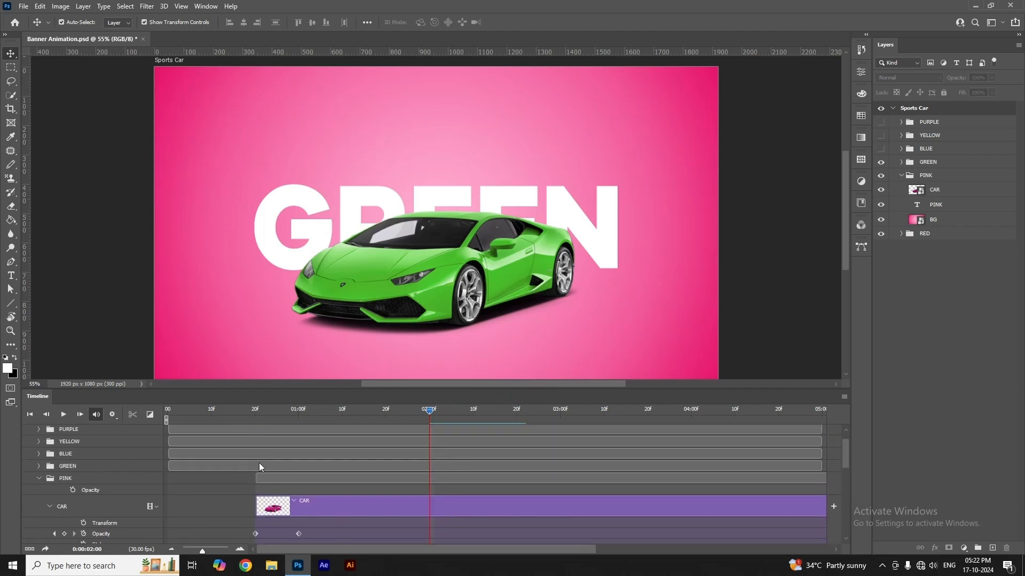
left_click_drag(261, 463, 524, 470)
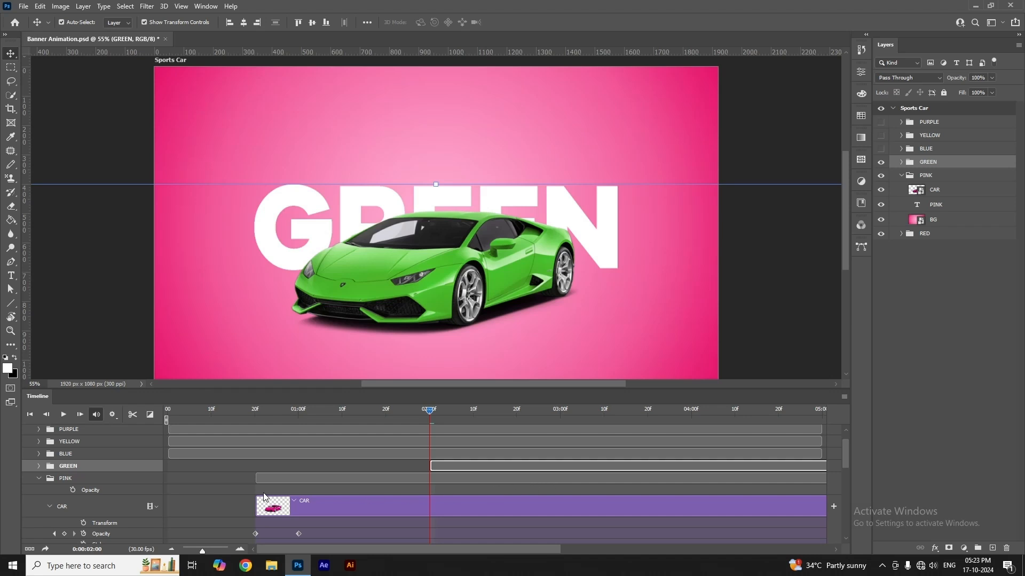
Expand the GREEN group's BG track and add a Transform keyframe to it at 02:00
left_click(39, 466)
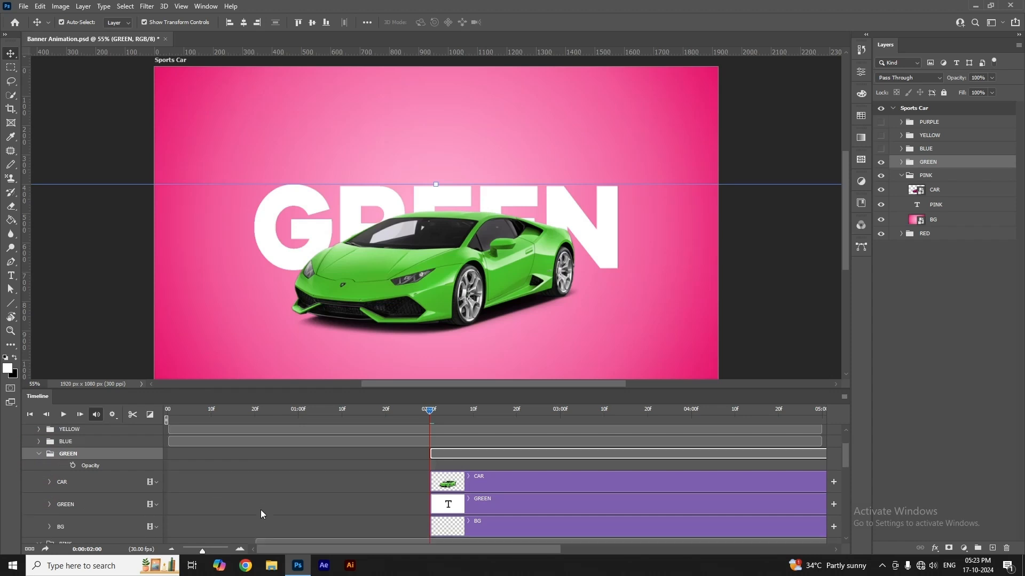
scroll(260, 510, "down", 1)
left_click(50, 502)
scroll(229, 508, "down", 2)
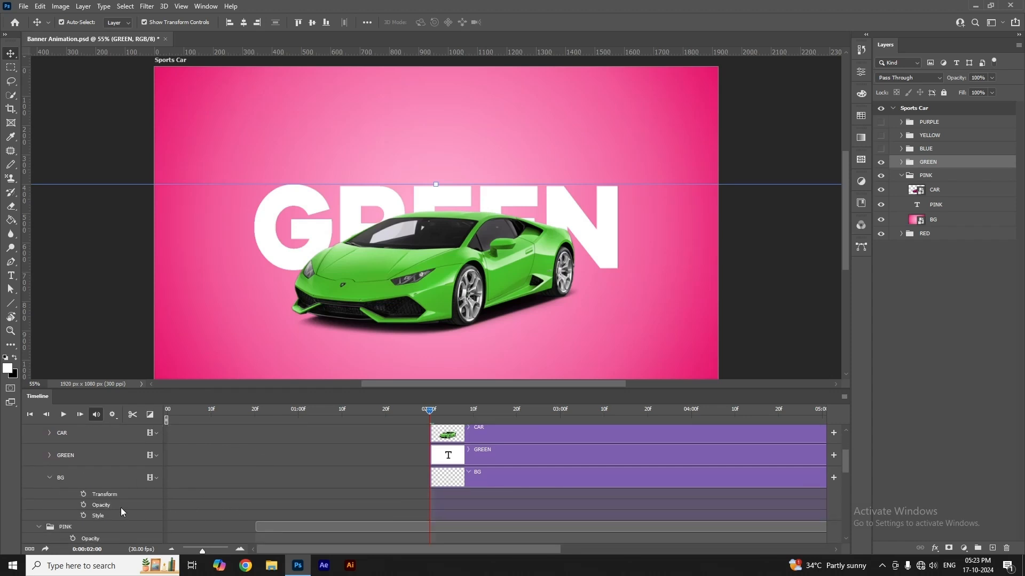
left_click(83, 494)
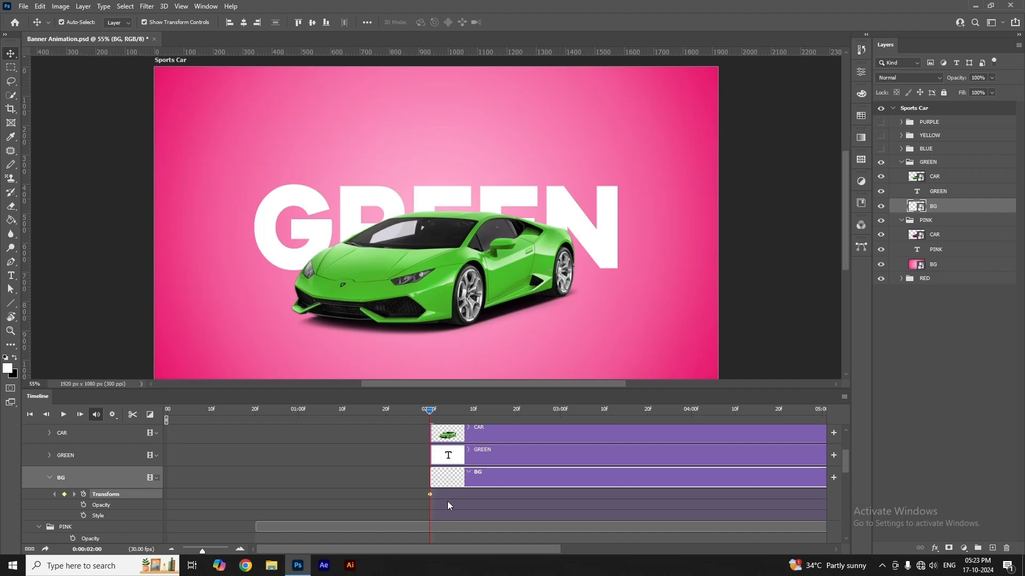
Copy both Transform keyframes of the PINK group's BG and paste them onto the GREEN group's BG at 02:00
scroll(447, 501, "down", 5)
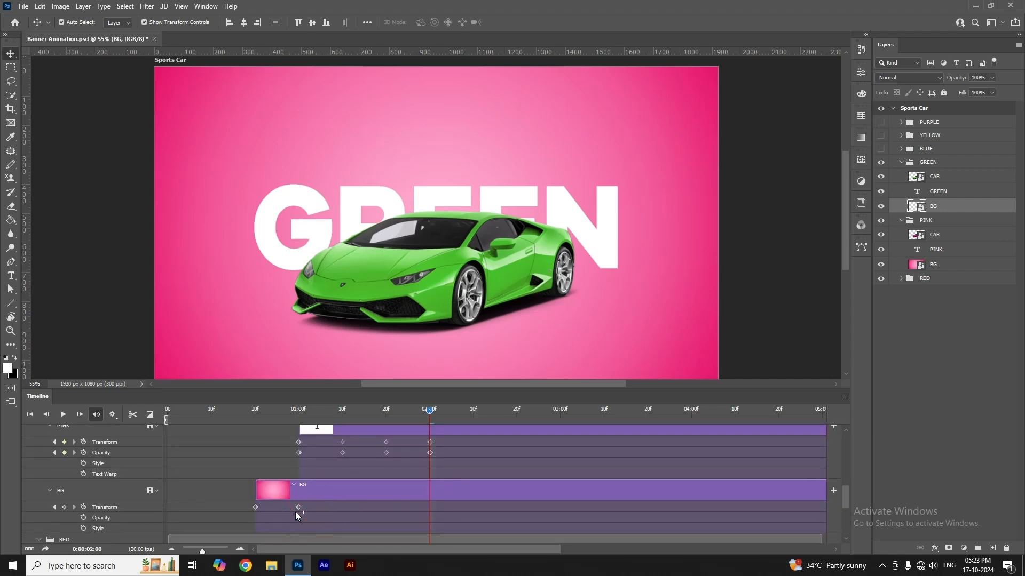
left_click_drag(258, 507, 245, 502)
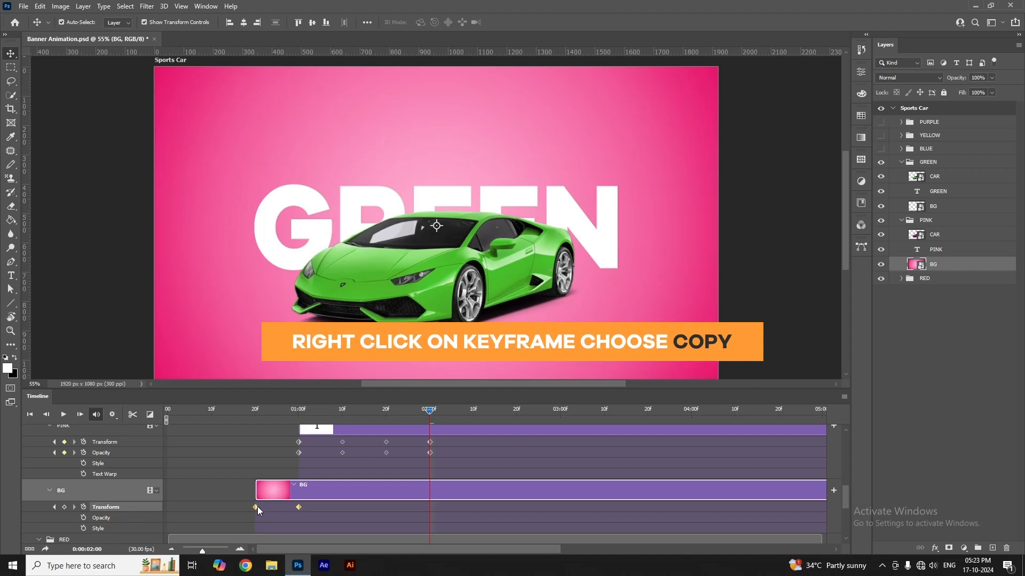
right_click(256, 509)
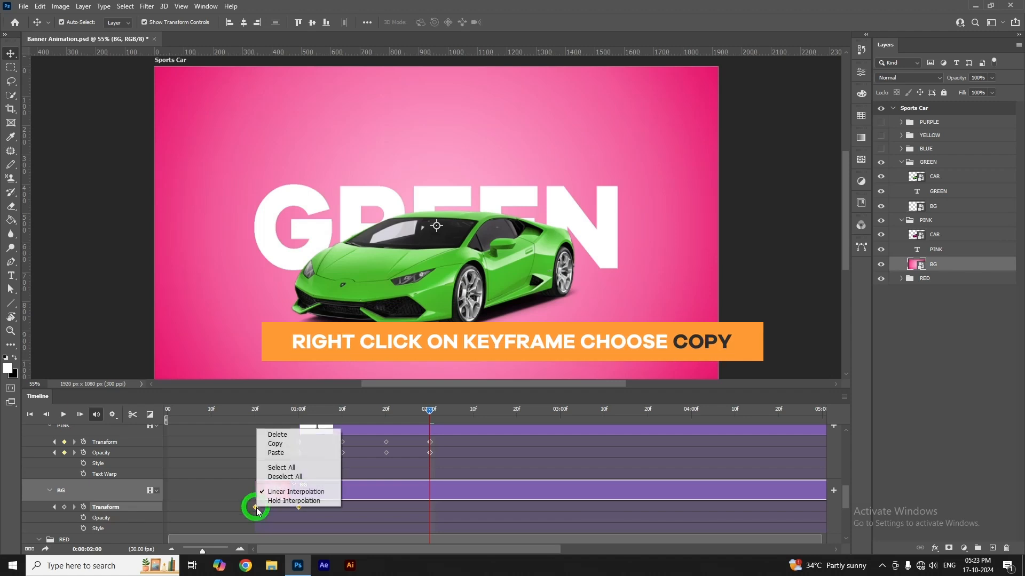
left_click(293, 451)
scroll(403, 478, "up", 5)
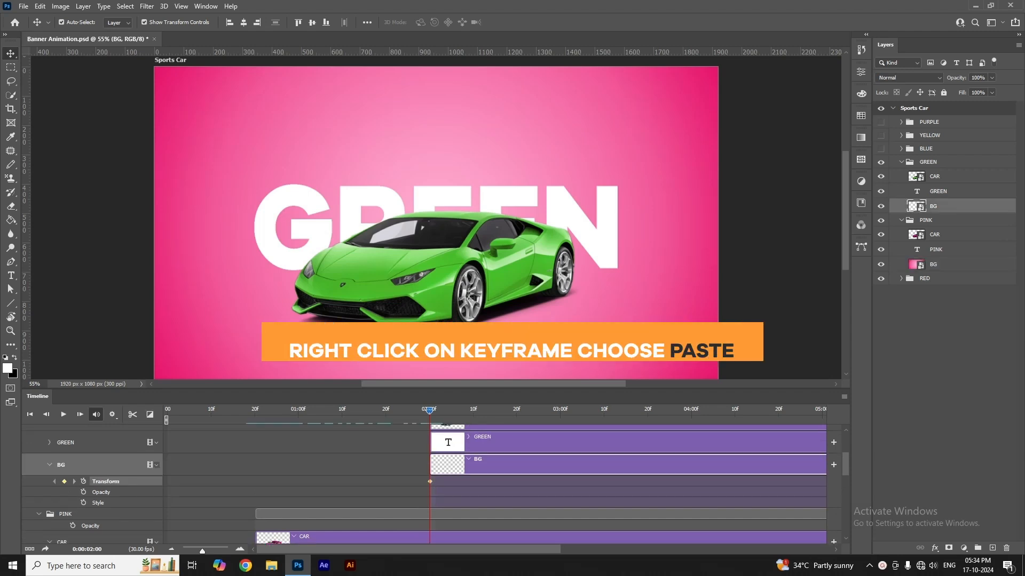
right_click(431, 483)
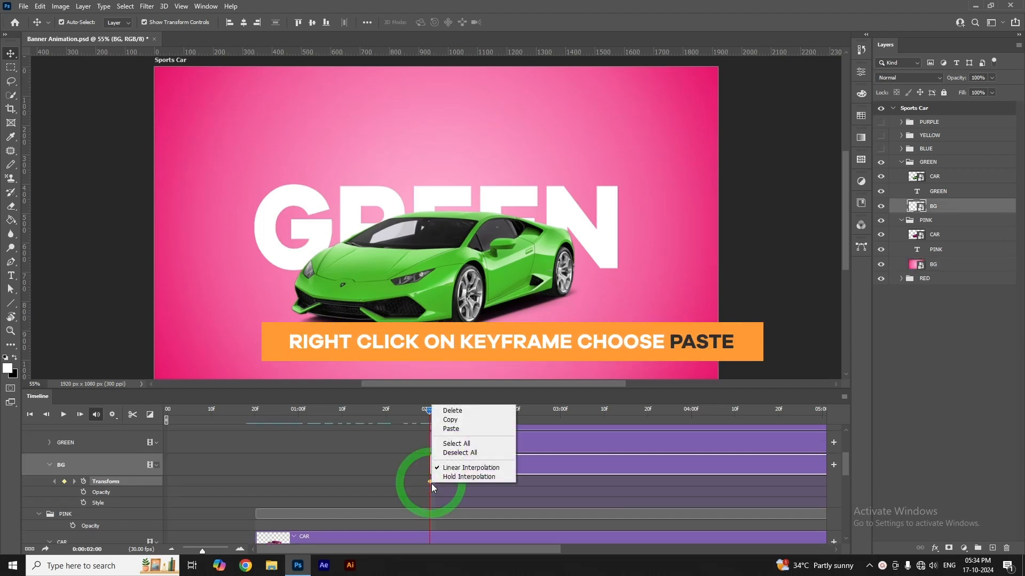
left_click(463, 430)
scroll(212, 468, "up", 1)
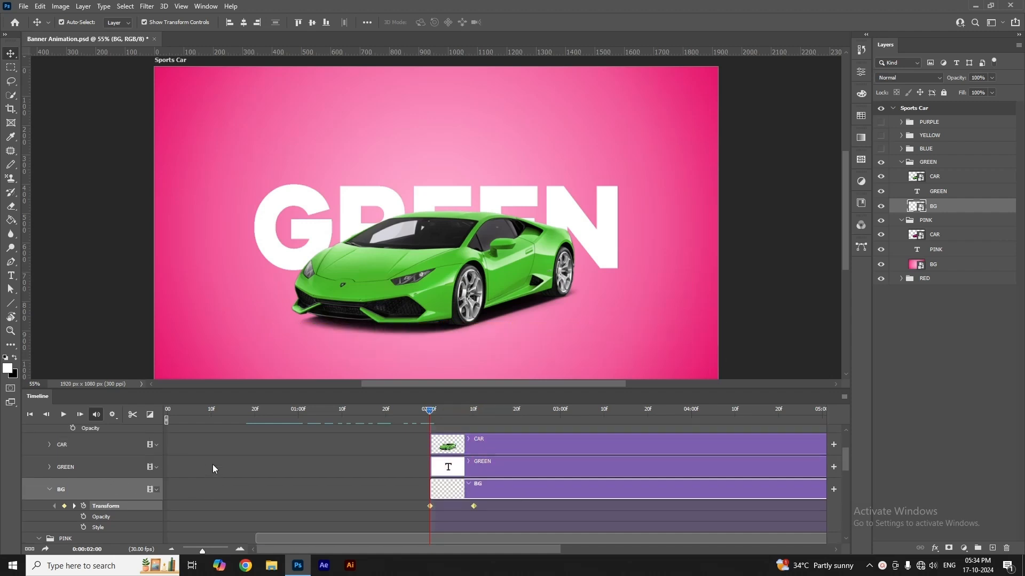
Enable Opacity keyframes on the GREEN group's CAR at 02:00 and paste the PINK car's two Opacity keyframes there
left_click(49, 445)
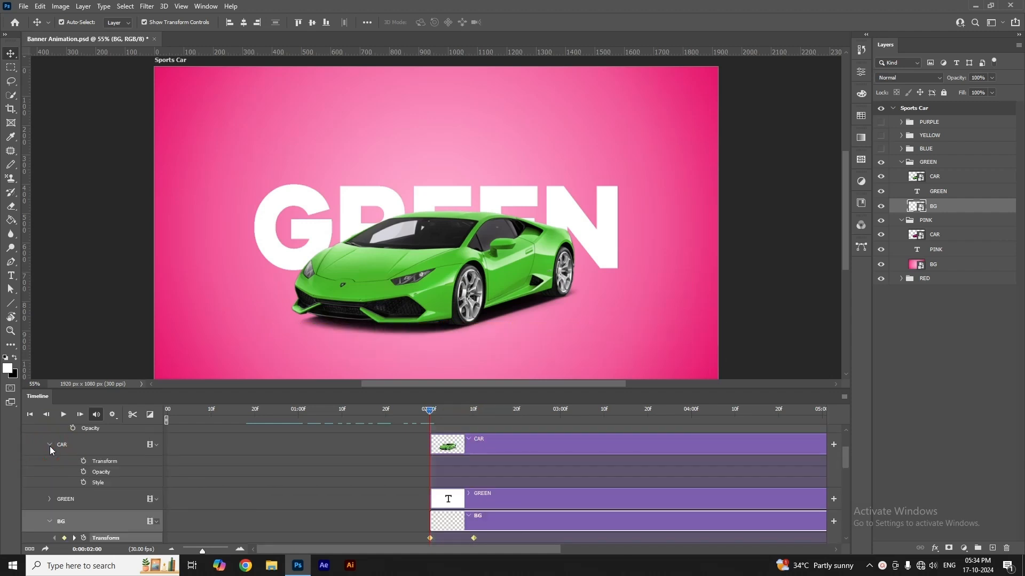
left_click(84, 472)
scroll(399, 507, "down", 5)
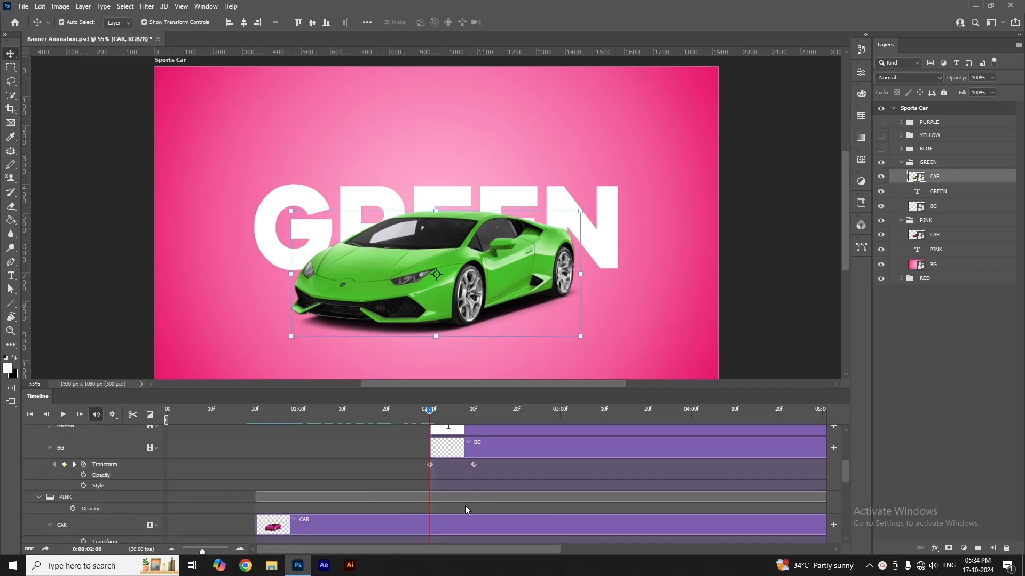
left_click_drag(308, 510, 253, 503)
right_click(254, 503)
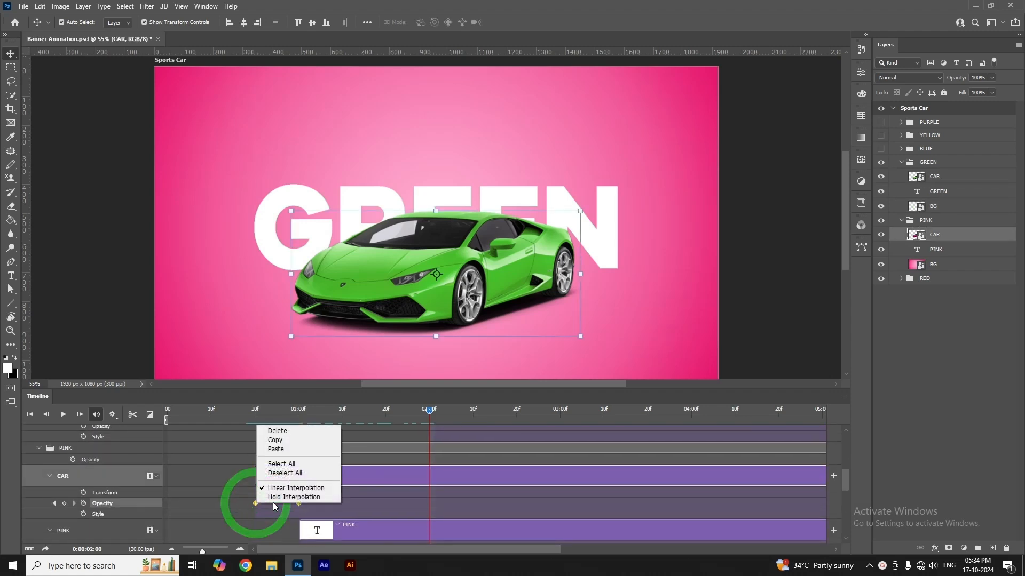
left_click(293, 440)
scroll(443, 445, "up", 4)
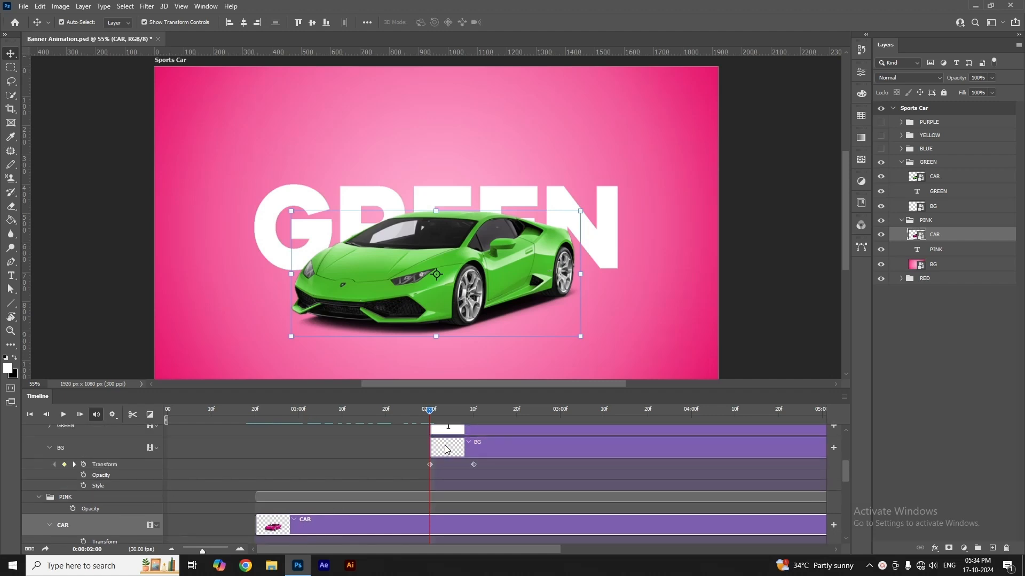
left_click(431, 459)
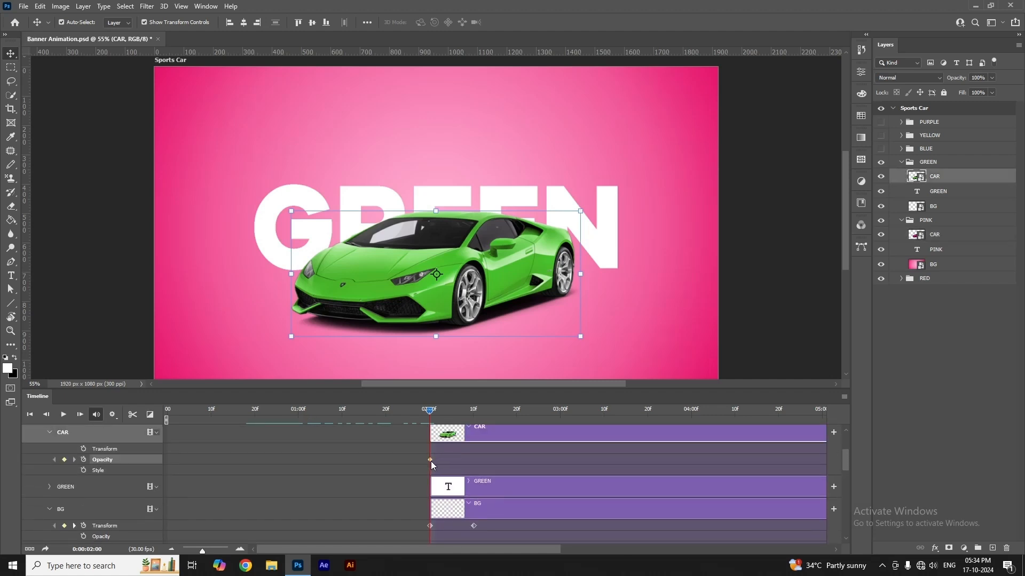
right_click(431, 461)
left_click(456, 486)
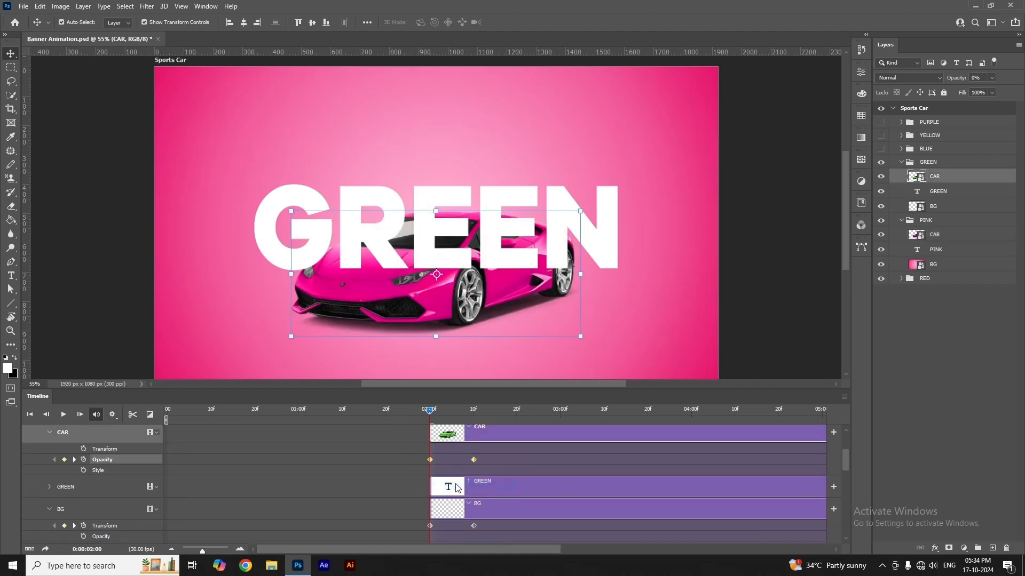
Copy all Transform and Opacity keyframes from the PINK text and paste them onto the GREEN text at 02:00
scroll(444, 447, "down", 4)
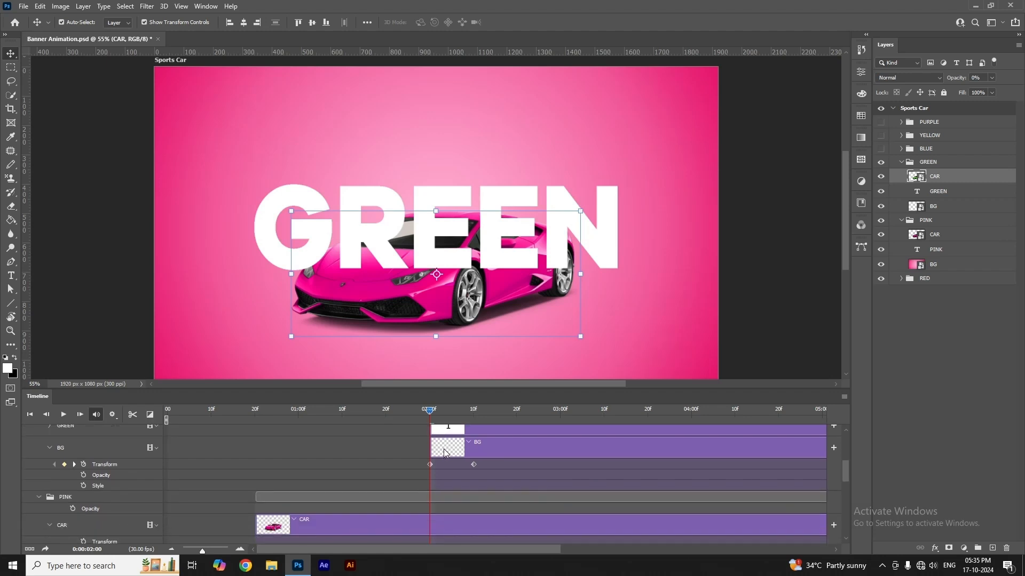
scroll(437, 463, "down", 2)
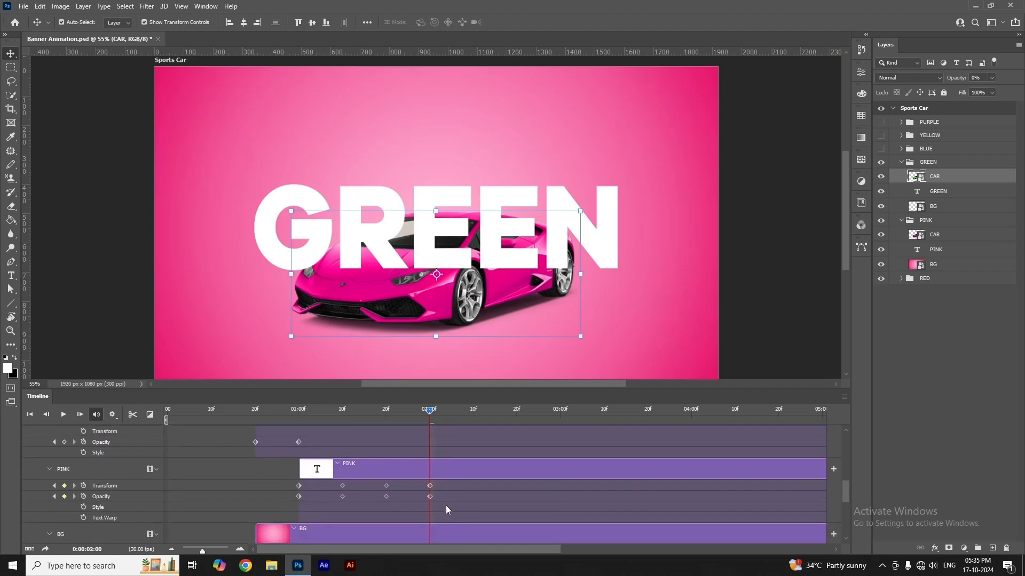
left_click_drag(439, 506, 296, 480)
right_click(298, 495)
left_click(322, 426)
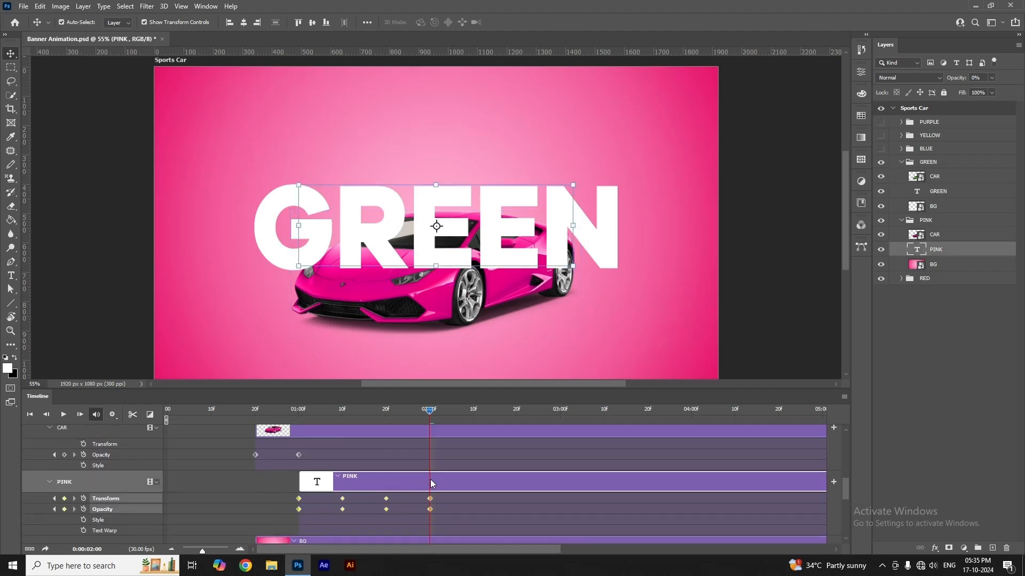
scroll(430, 479, "up", 8)
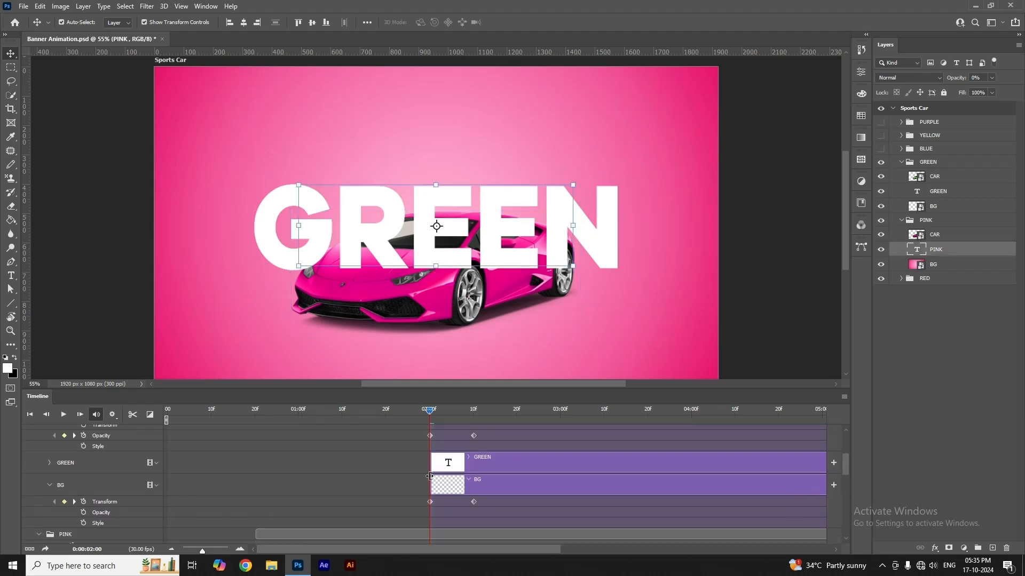
left_click(49, 463)
left_click(84, 484)
right_click(431, 479)
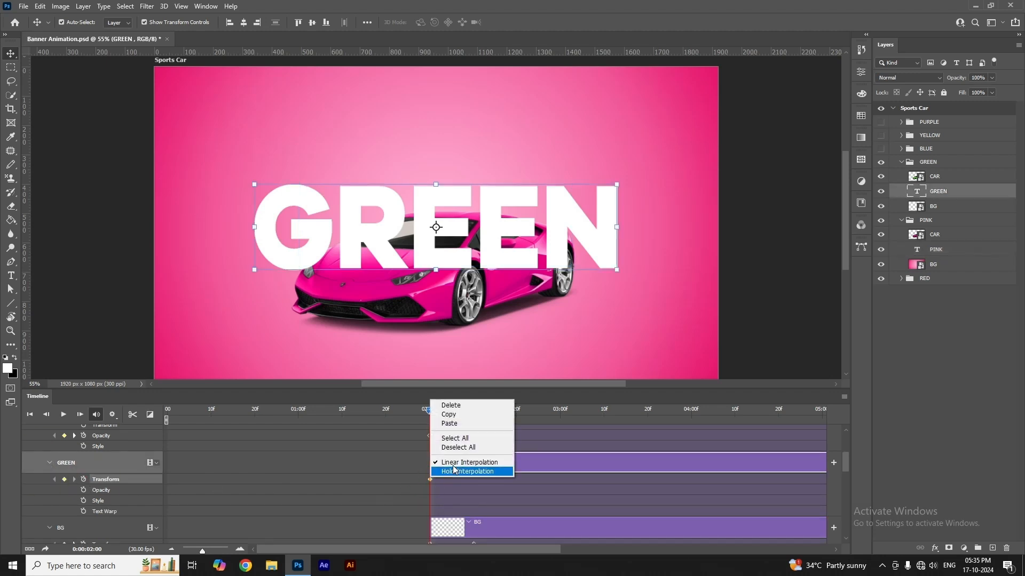
left_click(459, 424)
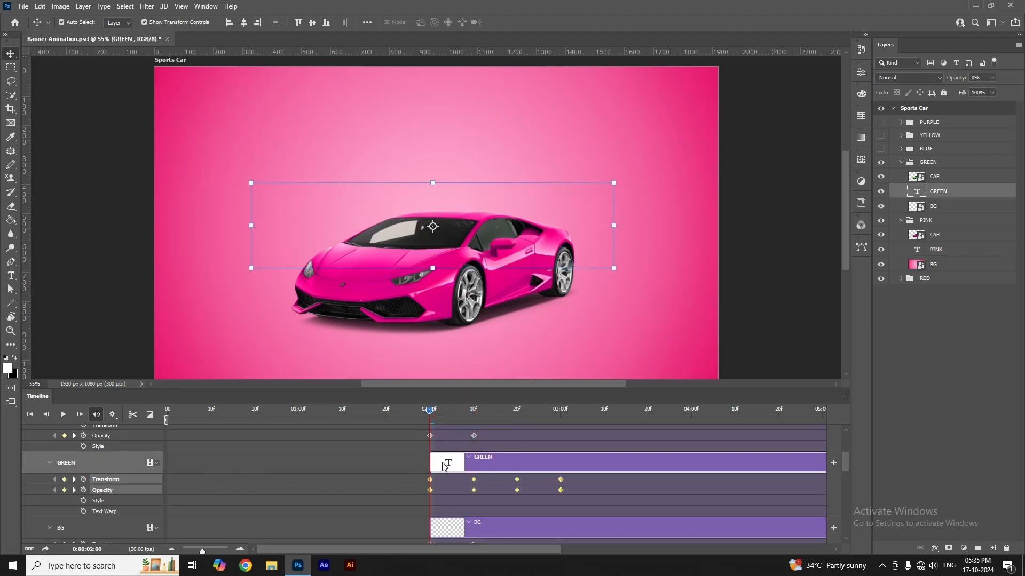
Shift the GREEN text's clip with its keyframes on the timeline so it starts at 02:10
left_click_drag(428, 411, 473, 426)
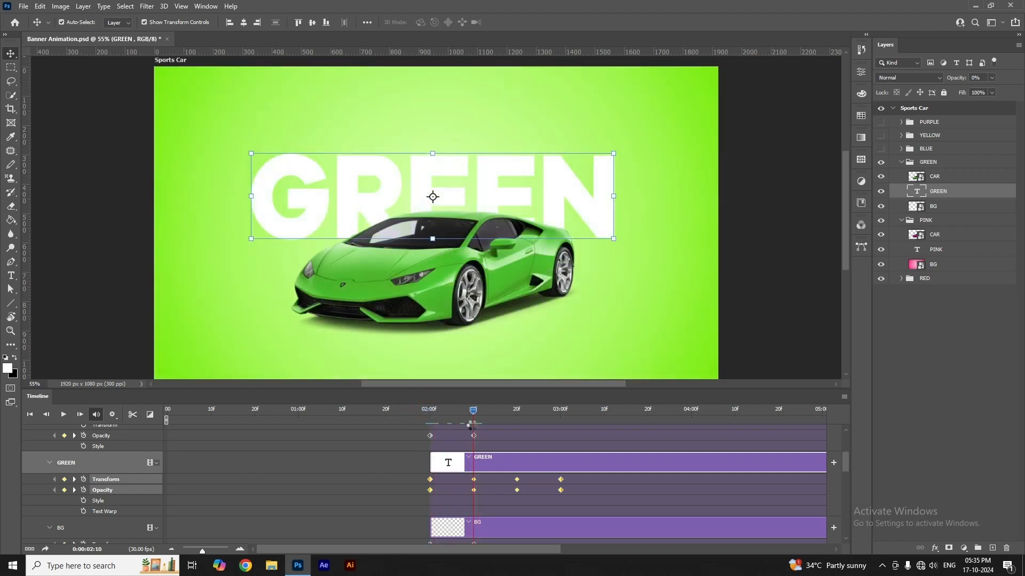
left_click_drag(450, 467, 494, 467)
scroll(396, 411, "up", 2)
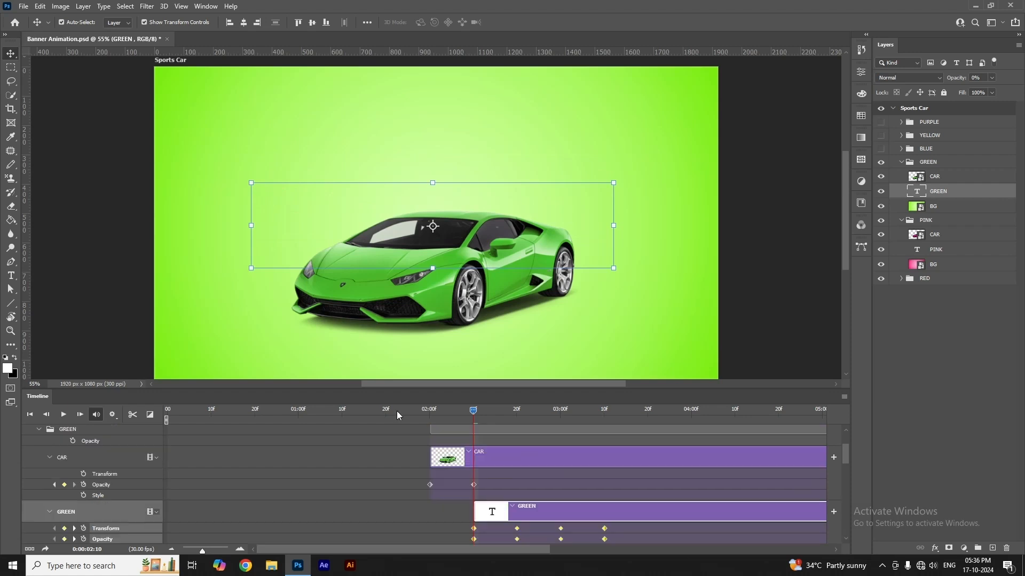
Scrub through the PINK to GREEN transition, and play the whole animation from the start
left_click(395, 411)
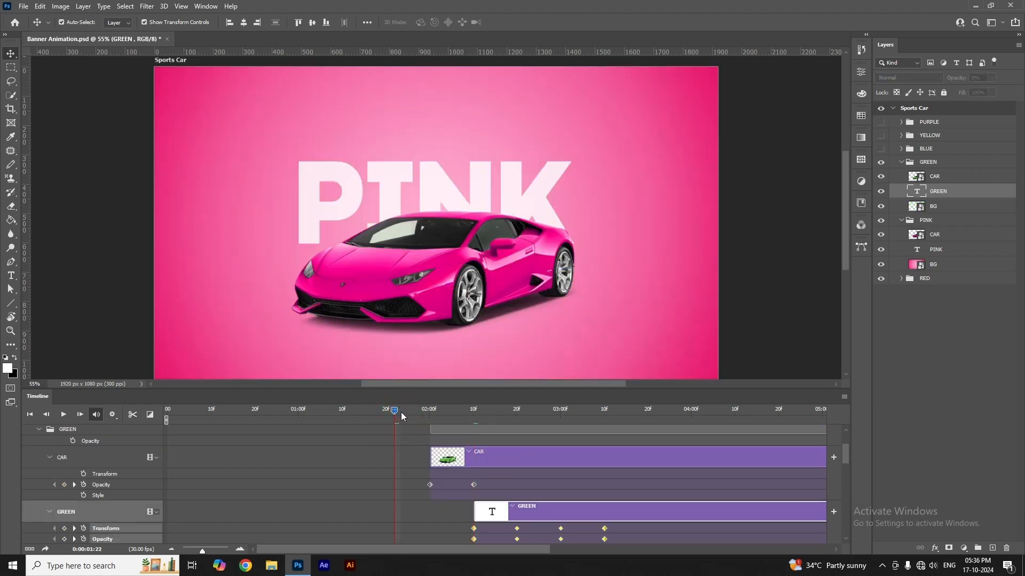
left_click_drag(420, 422, 611, 445)
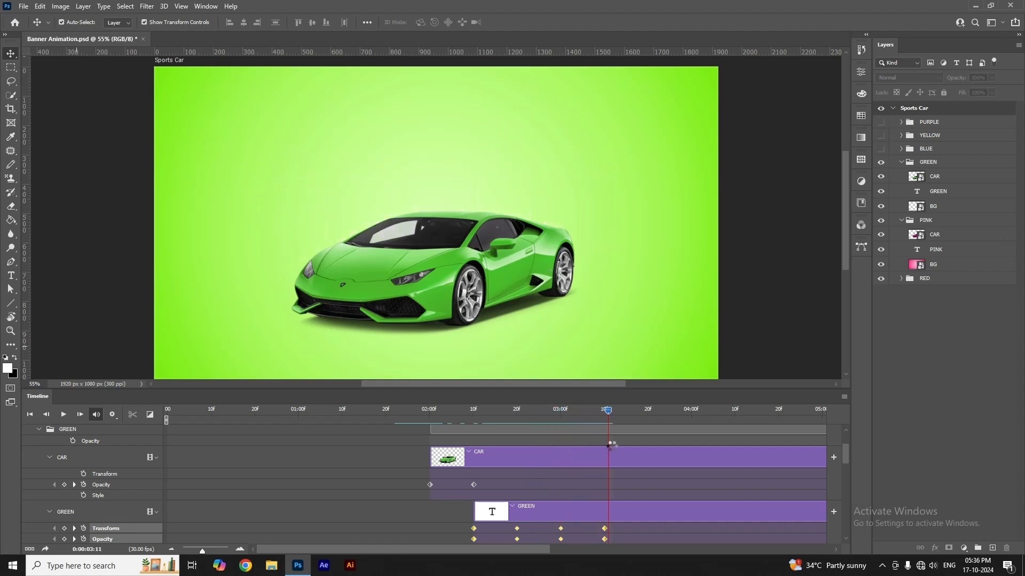
left_click(168, 411)
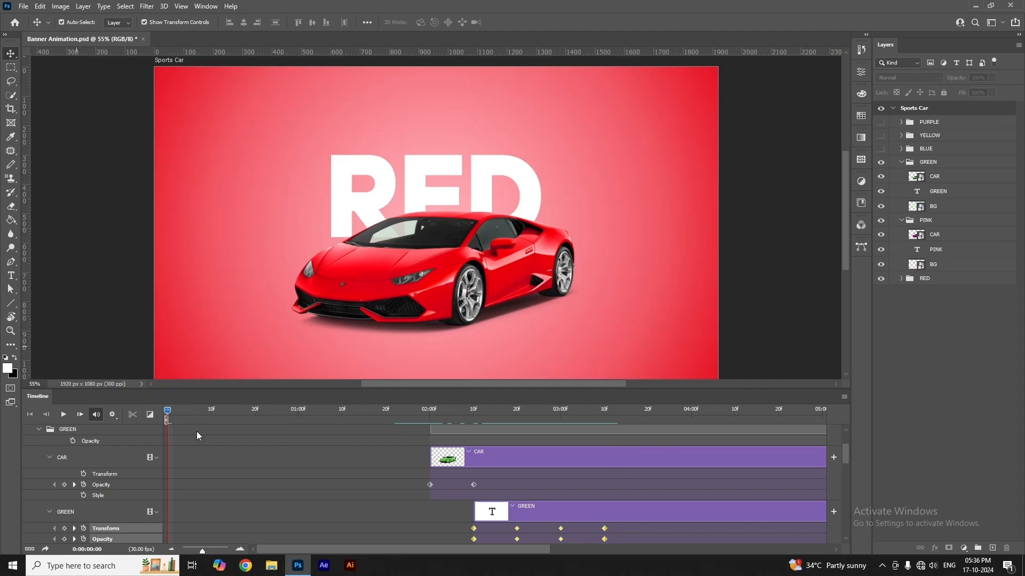
key("space")
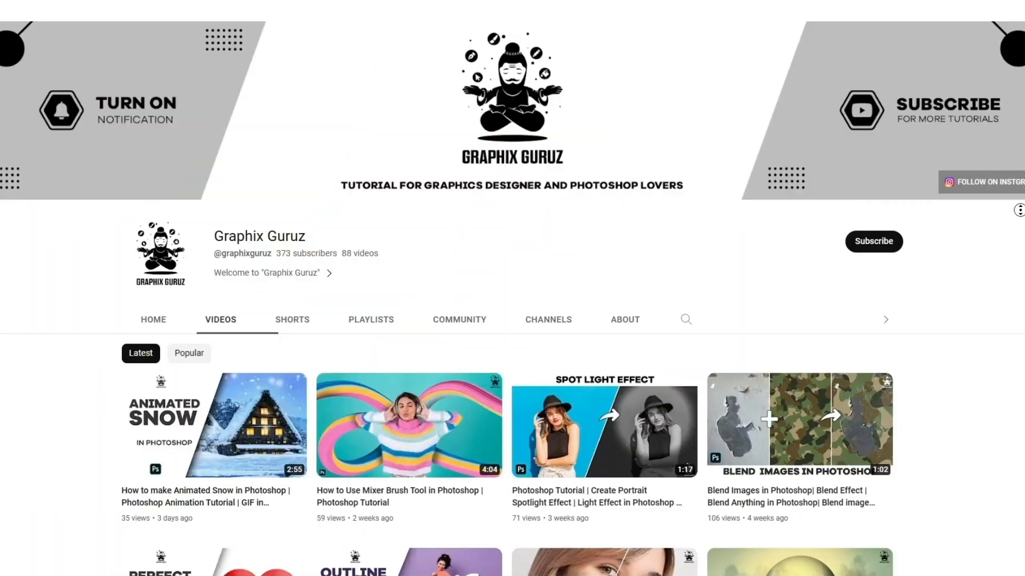
scroll(1019, 210, "down", 5)
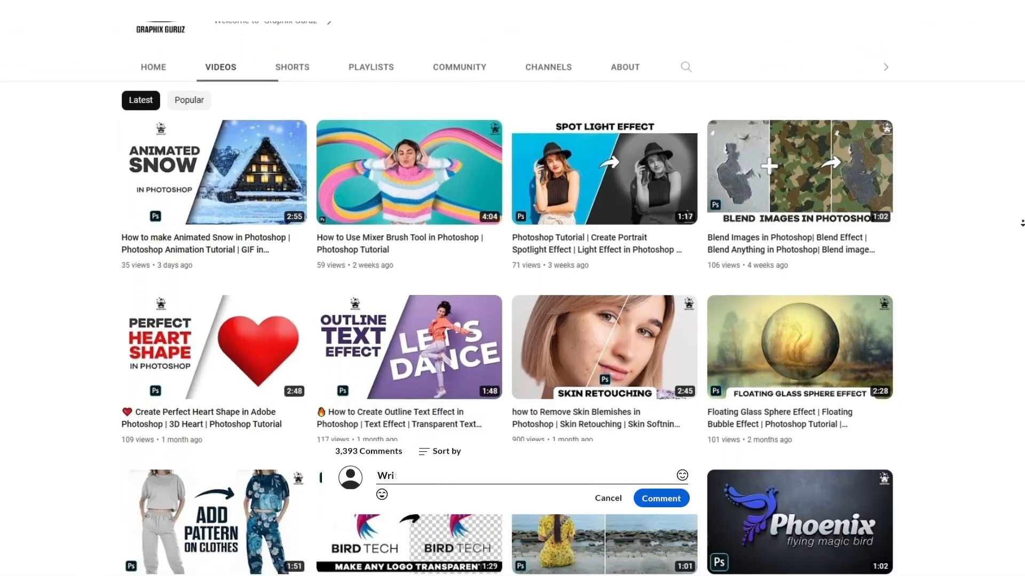